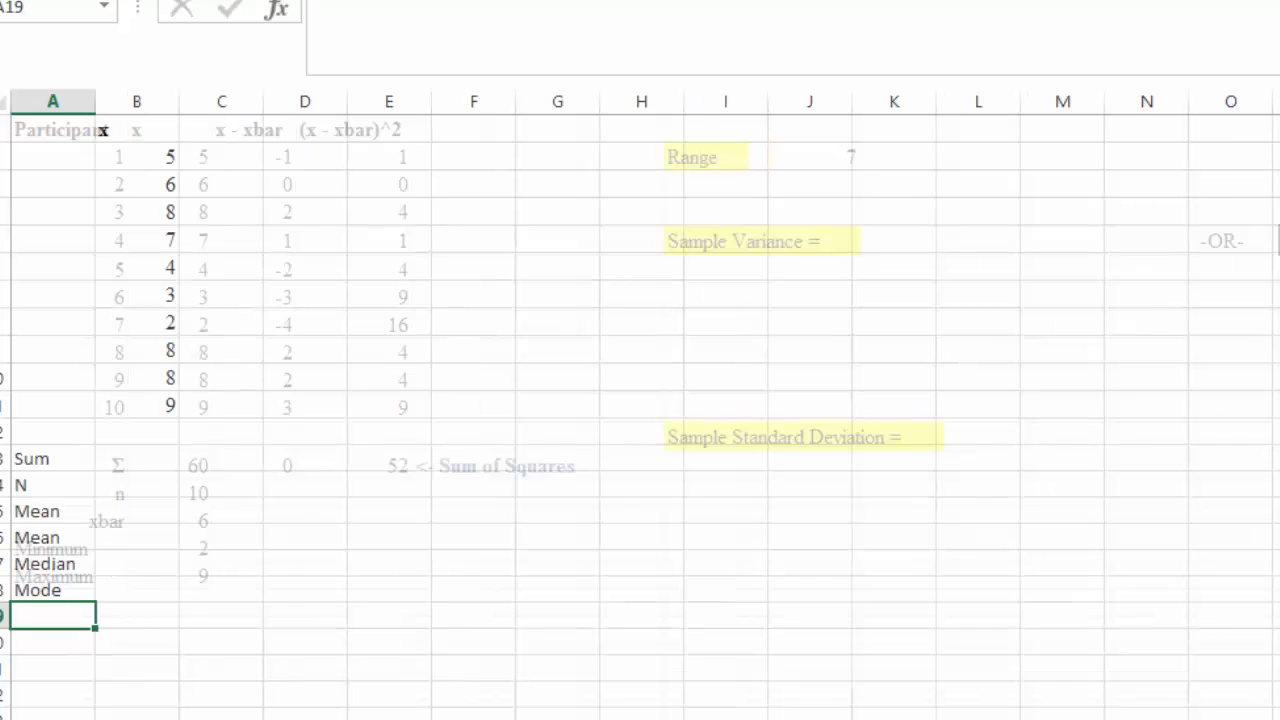
Step: Calculate the sum of the x scores in B13 with the SUM function over B2:B11
left_click(123, 135)
left_click_drag(129, 150, 140, 405)
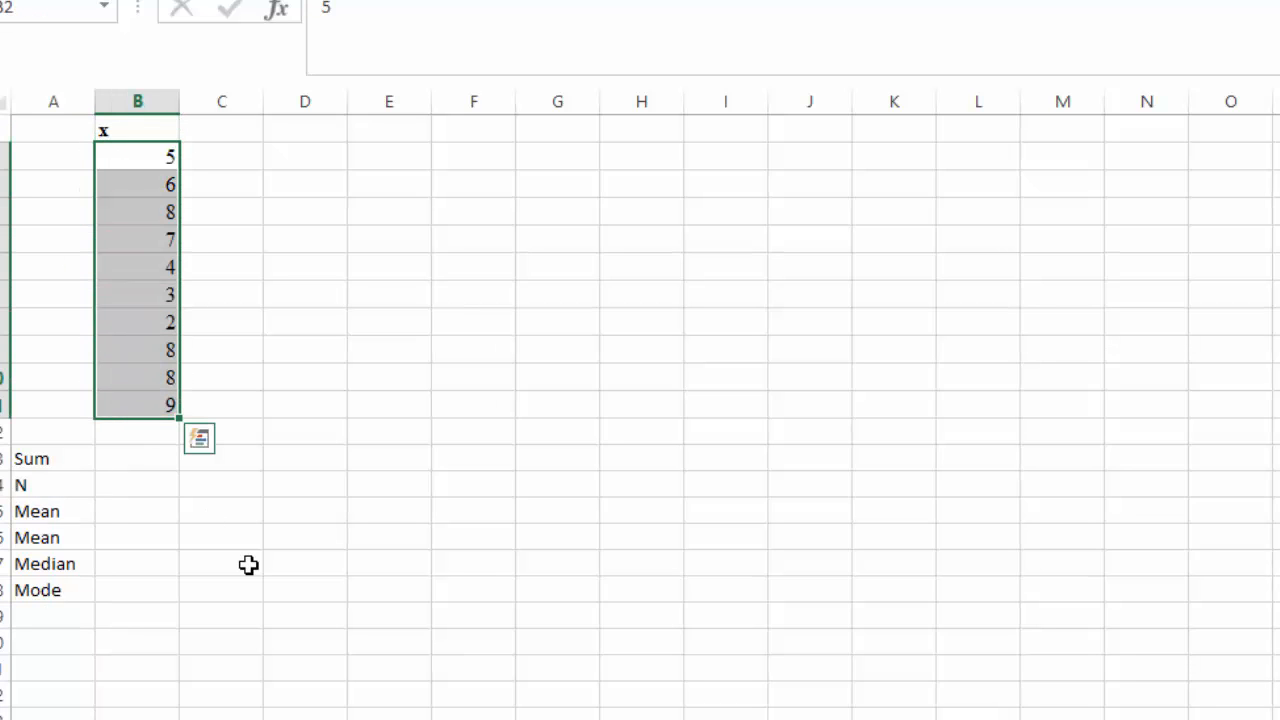
left_click(150, 458)
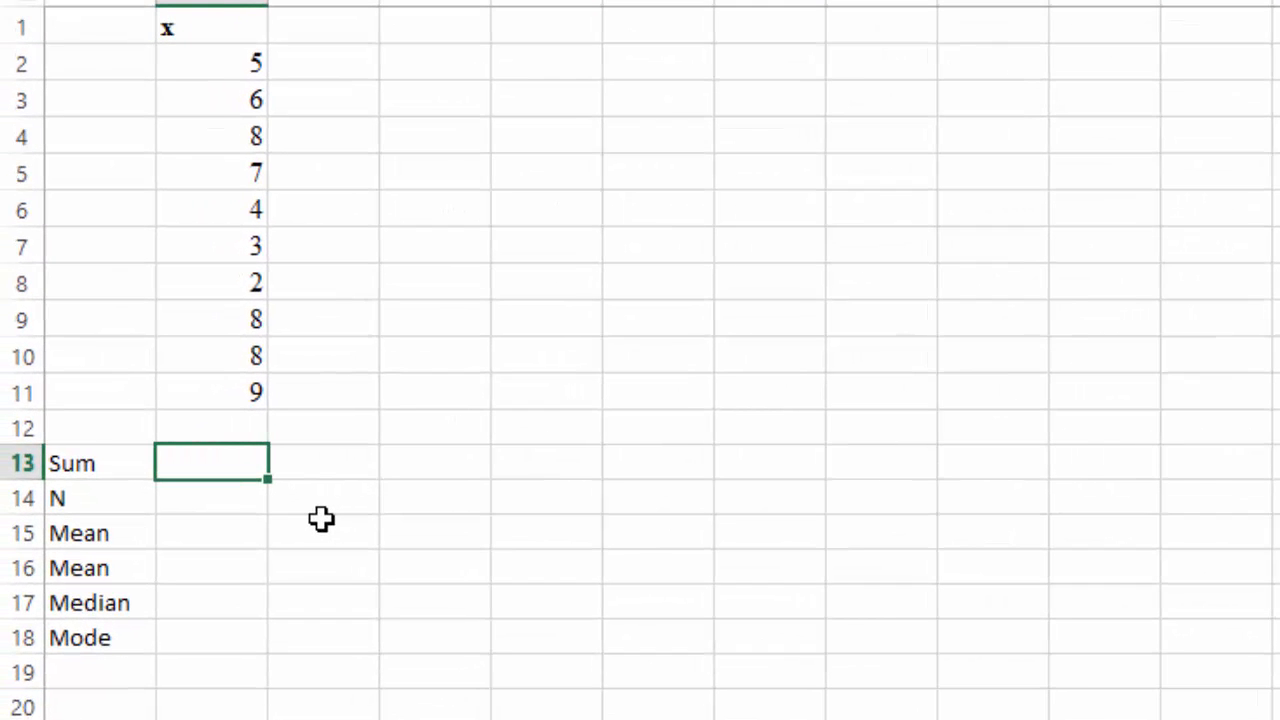
type("=sum(")
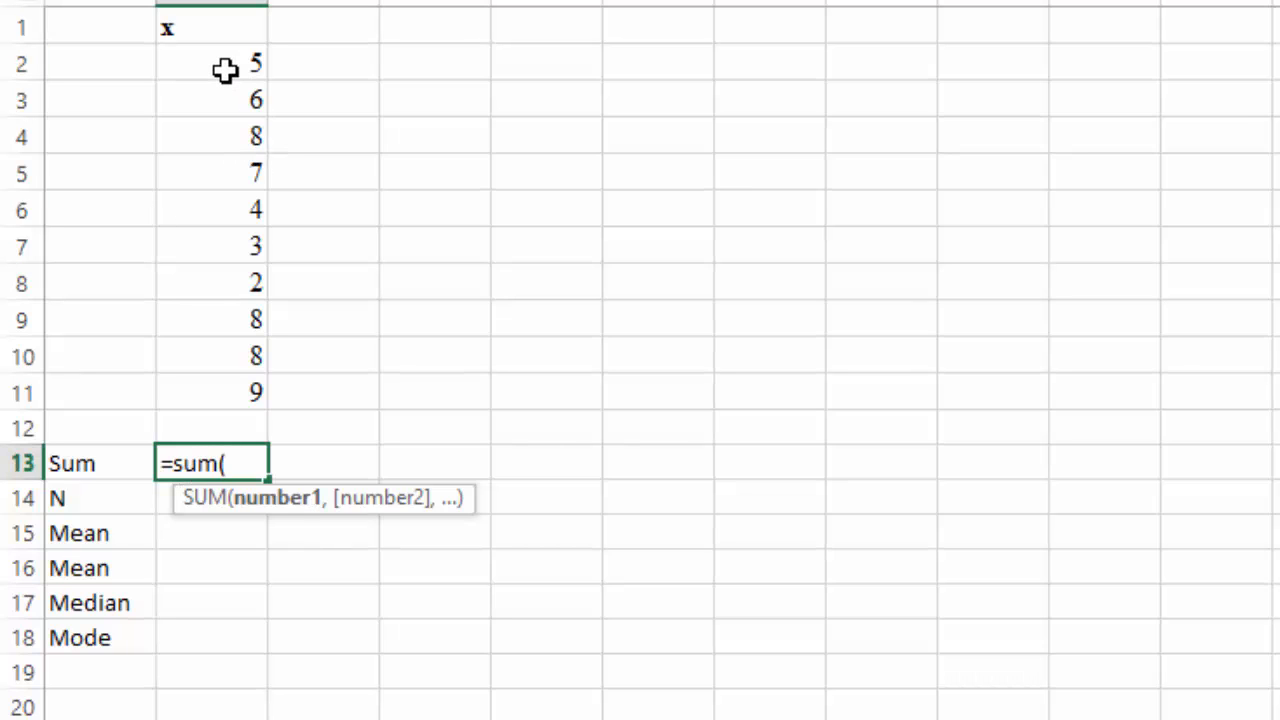
left_click_drag(220, 67, 220, 392)
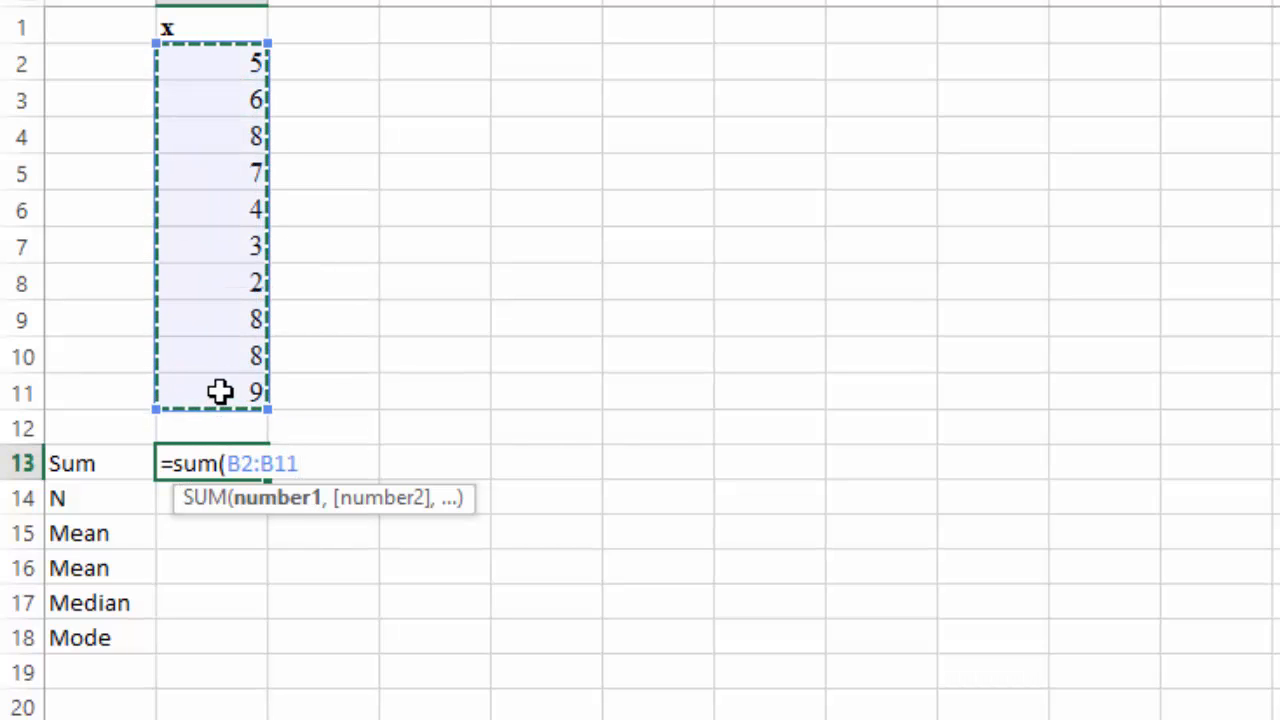
key("Return")
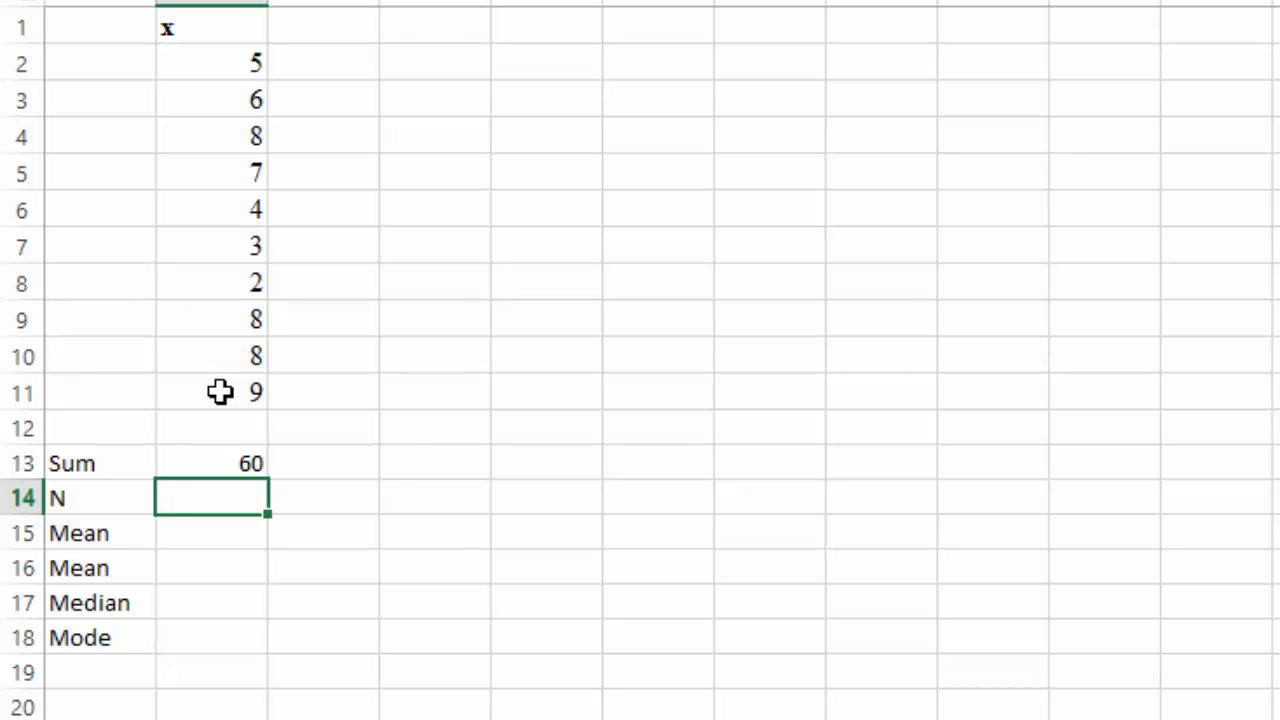
Step: Count the x scores in the N row, cell B14, using the COUNT function over B2:B11
type("=cu")
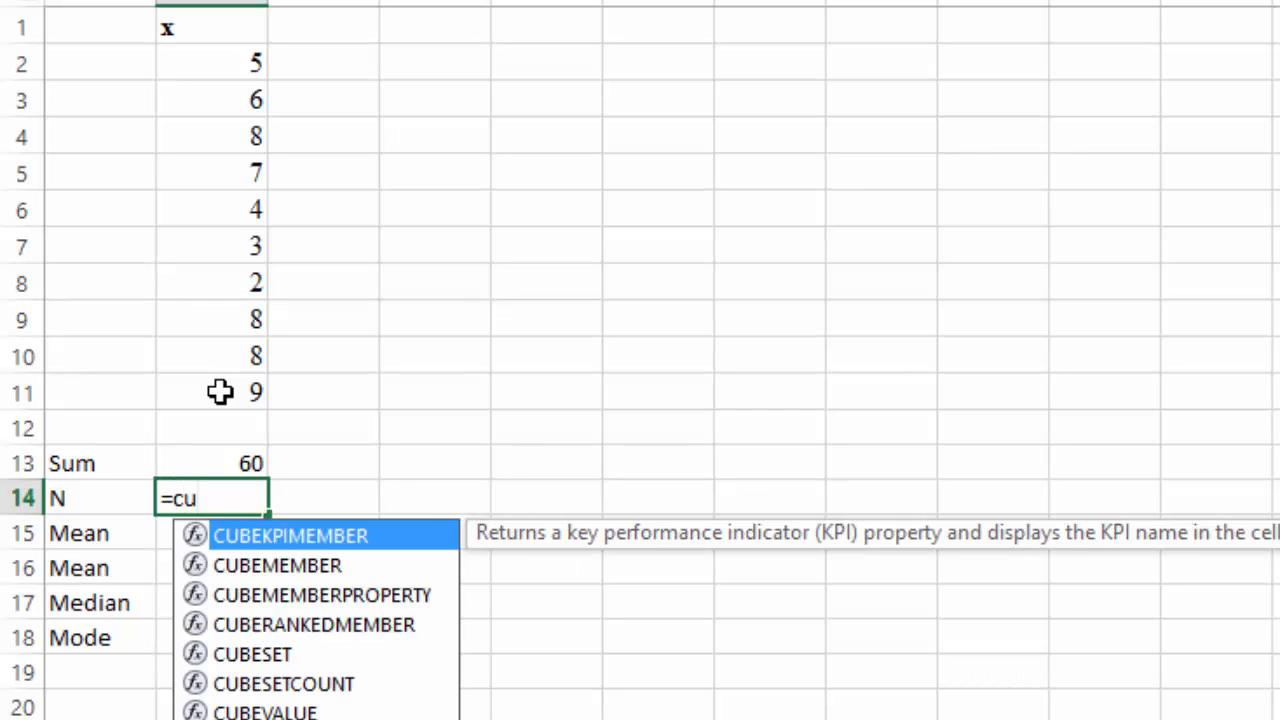
key("BackSpace")
type("ount")
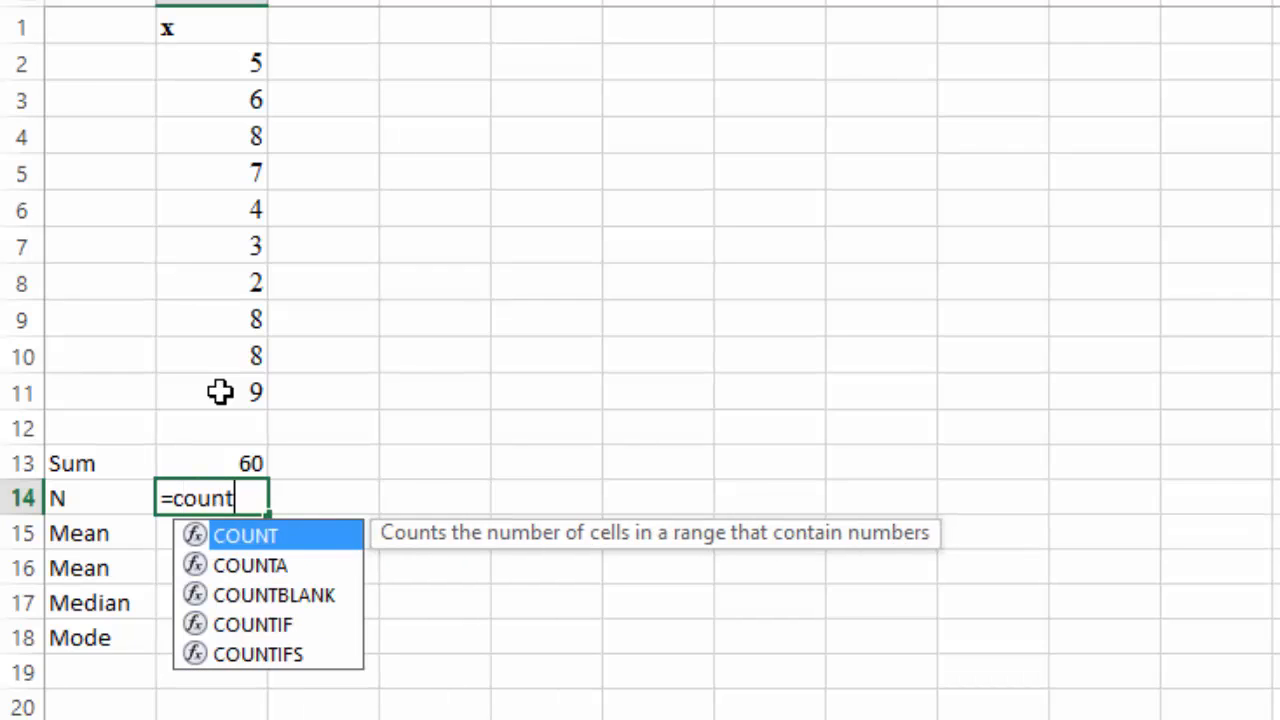
type("(")
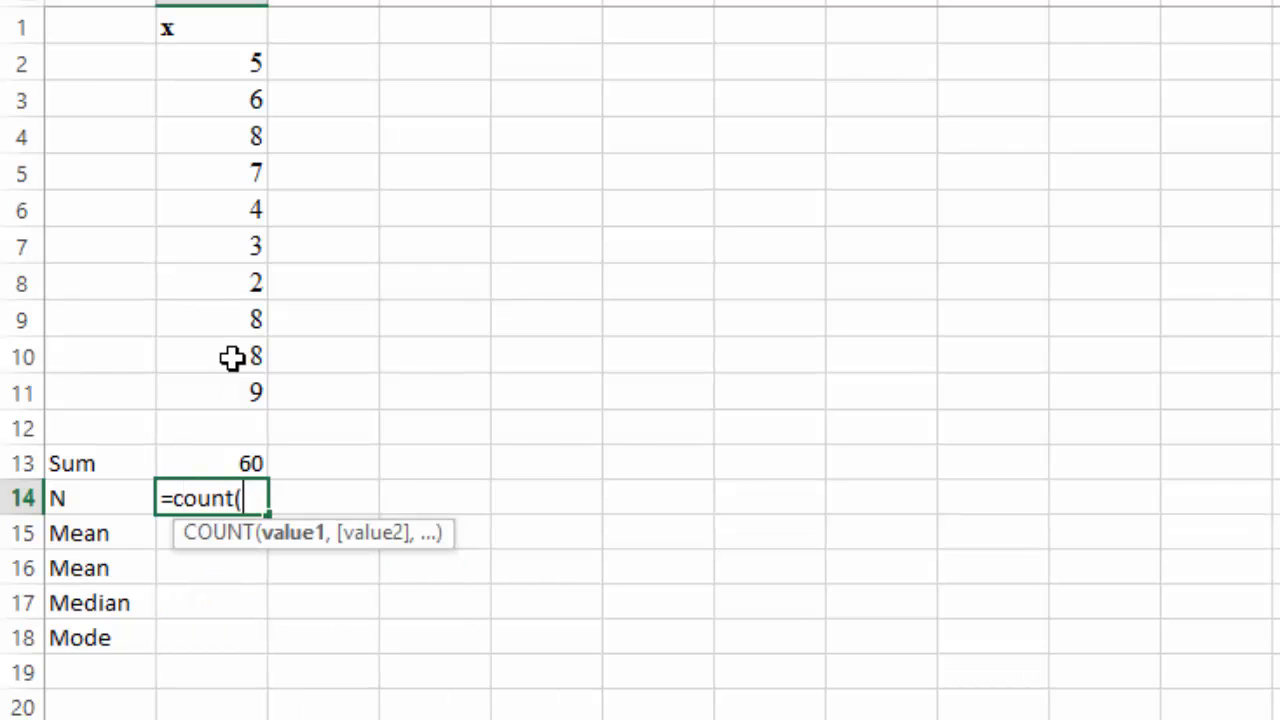
left_click_drag(237, 66, 234, 391)
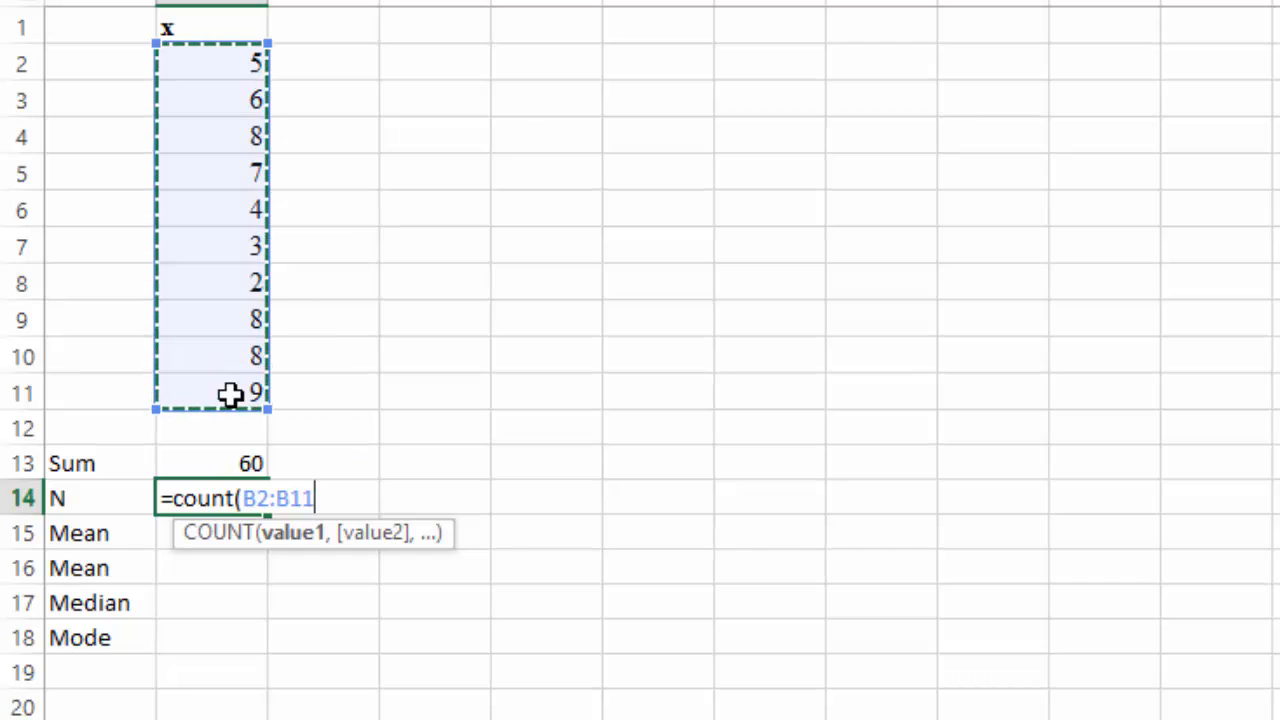
key("Return")
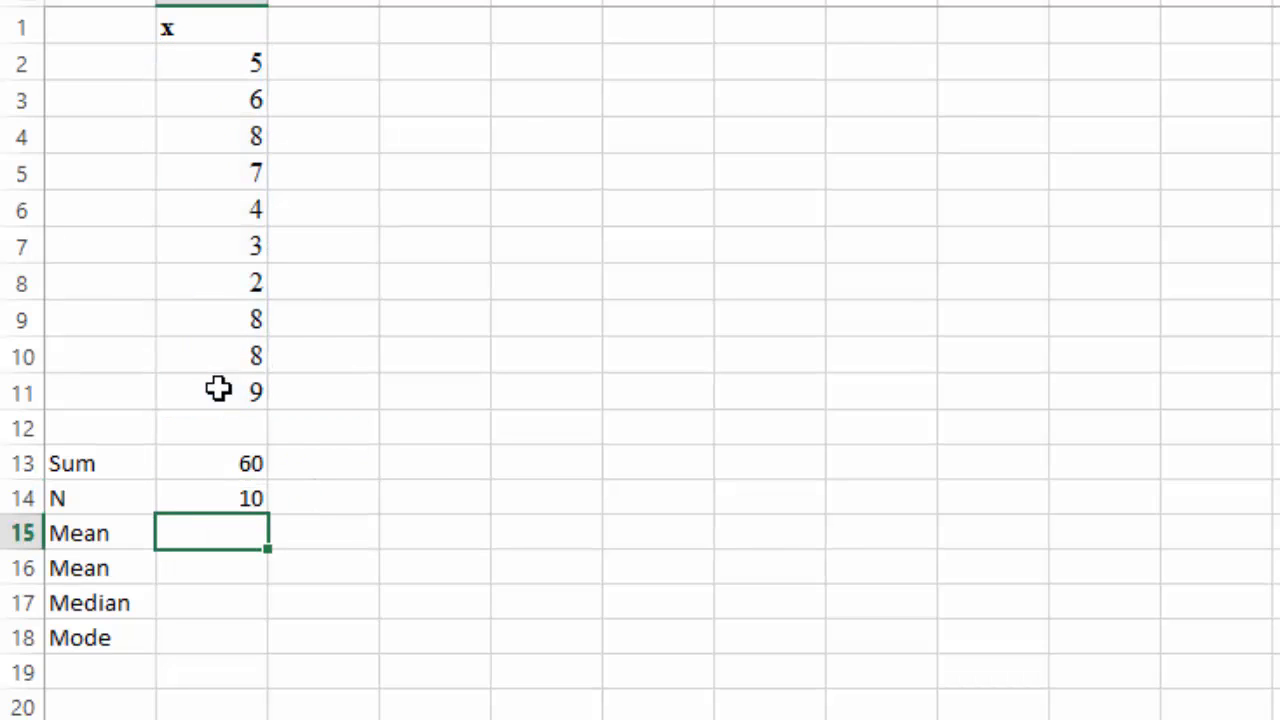
Step: Calculate the first mean in B15 by dividing the sum in B13 by N in B14
type("=")
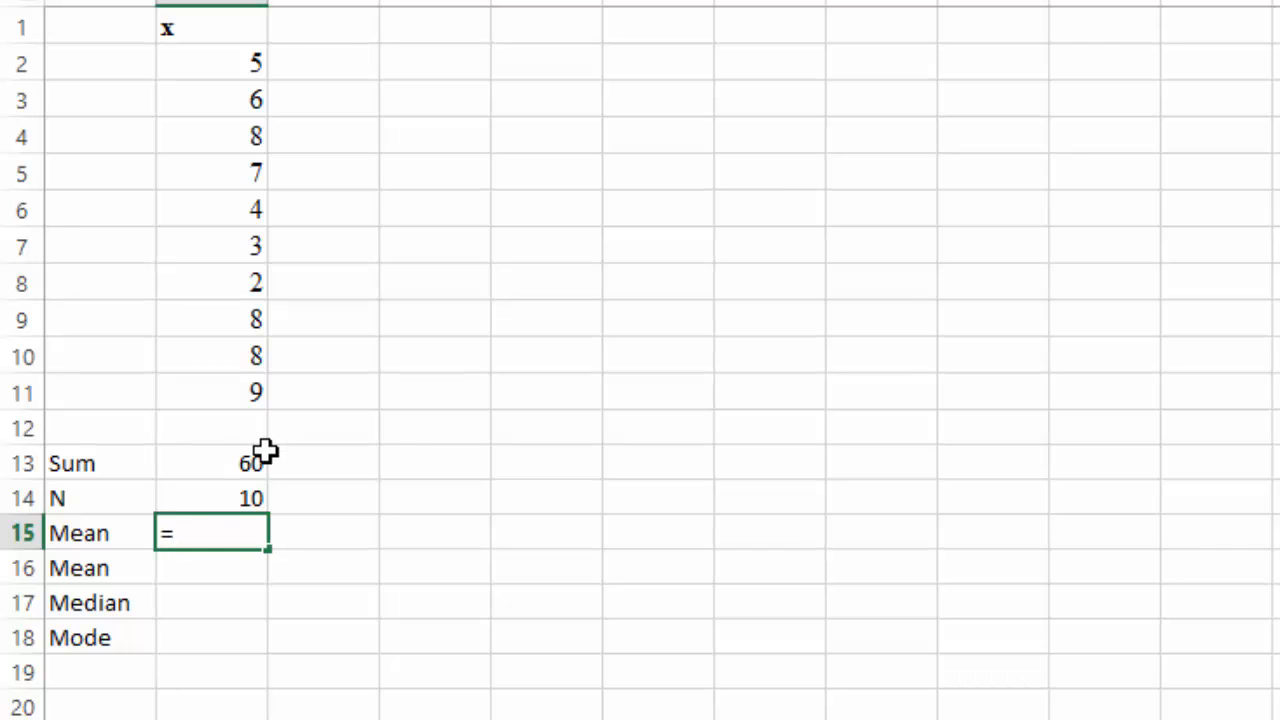
left_click(254, 460)
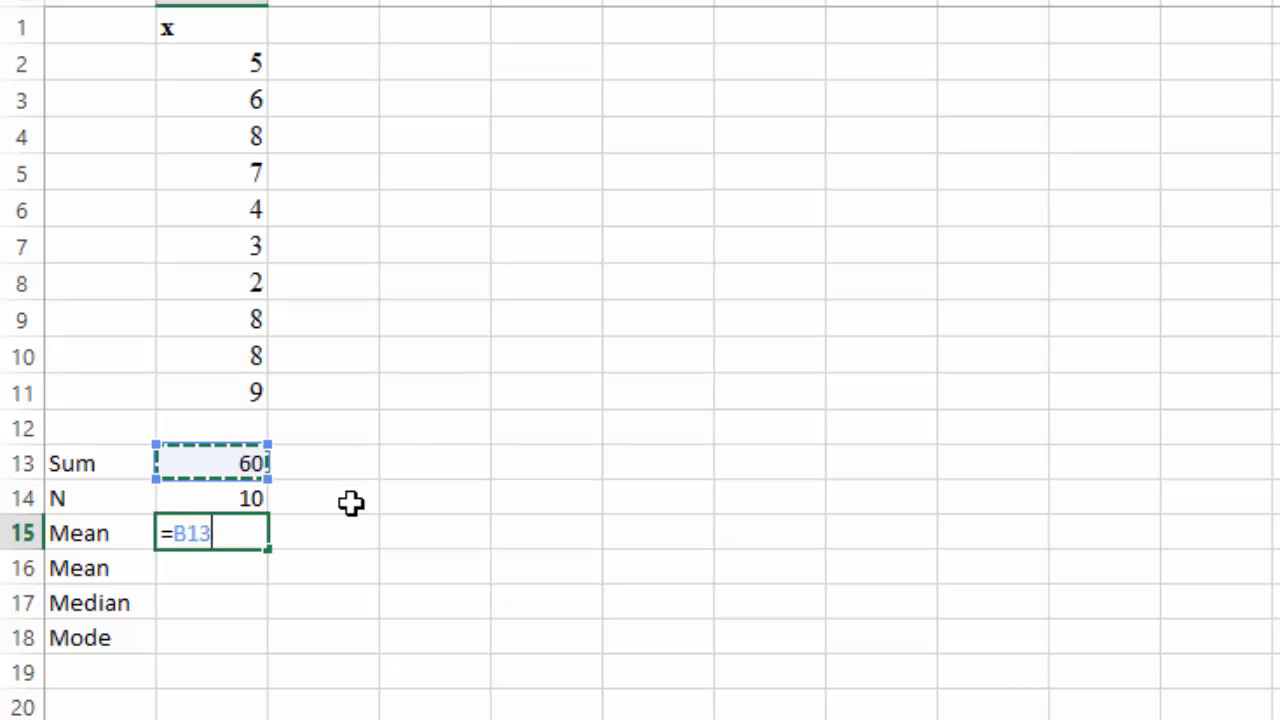
type("/")
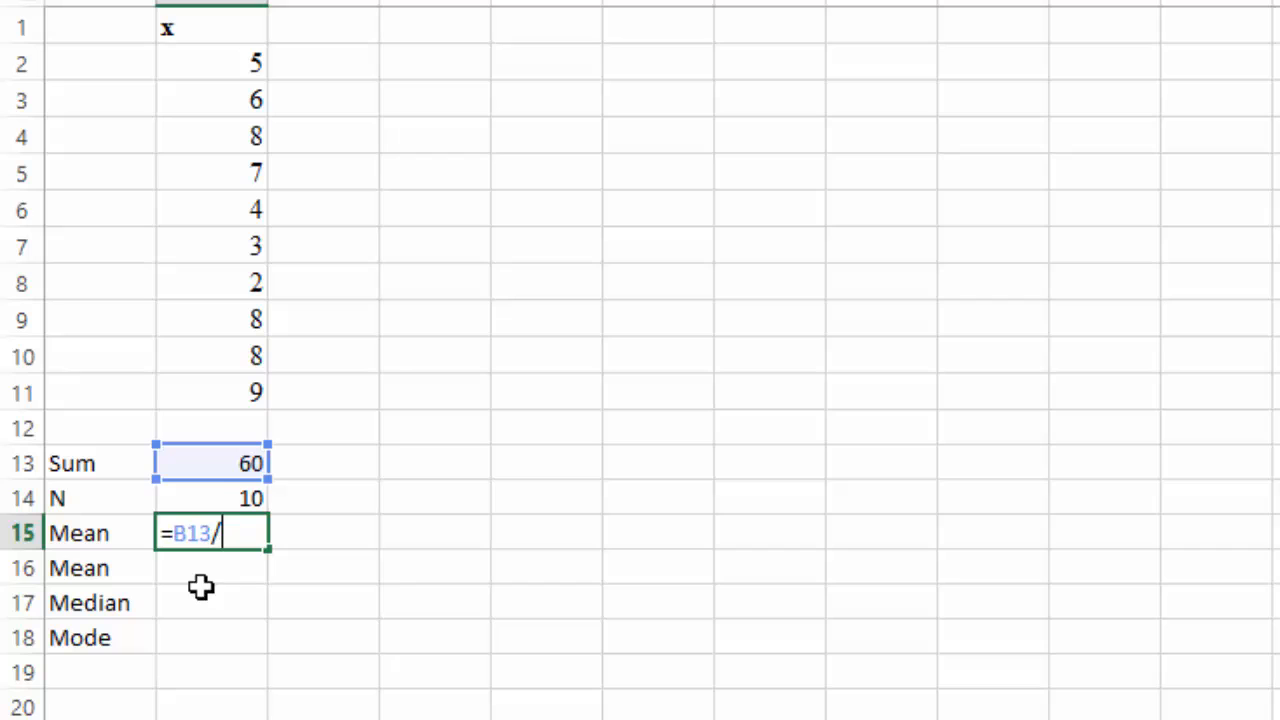
left_click(246, 492)
key("Return")
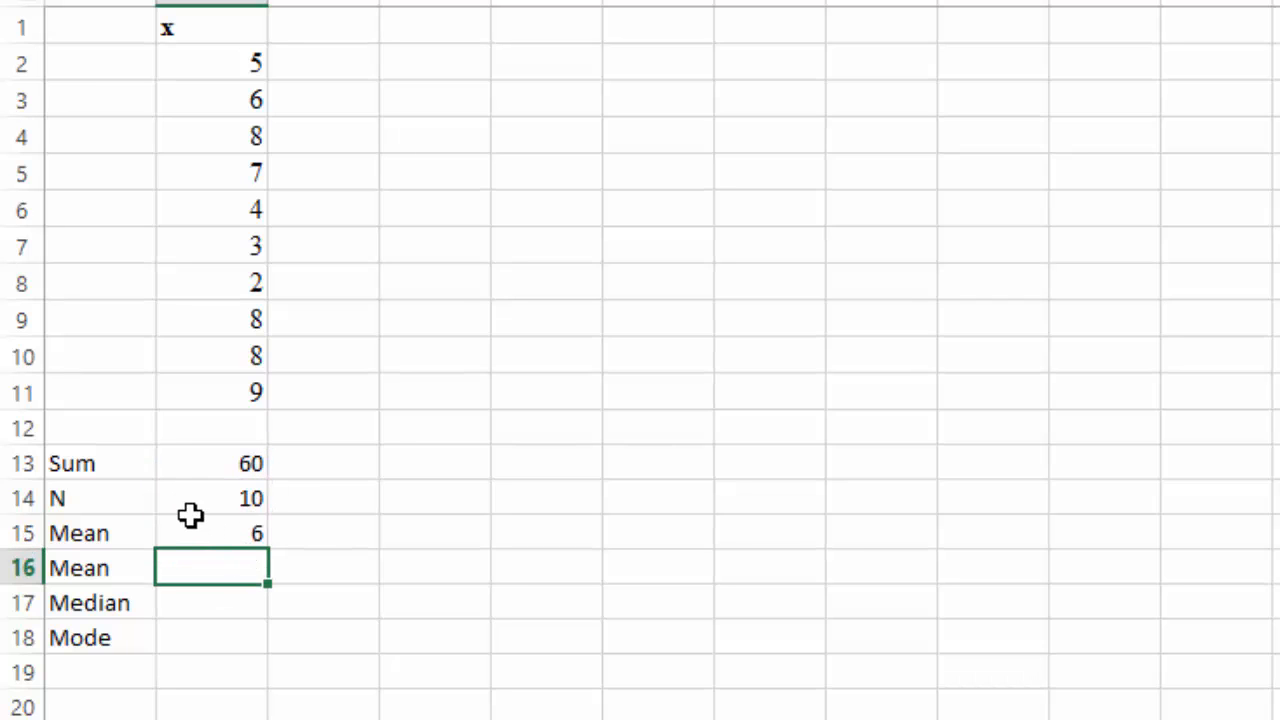
Step: Calculate the second mean in B16 with the AVERAGE function over B2:B11
type("=avera")
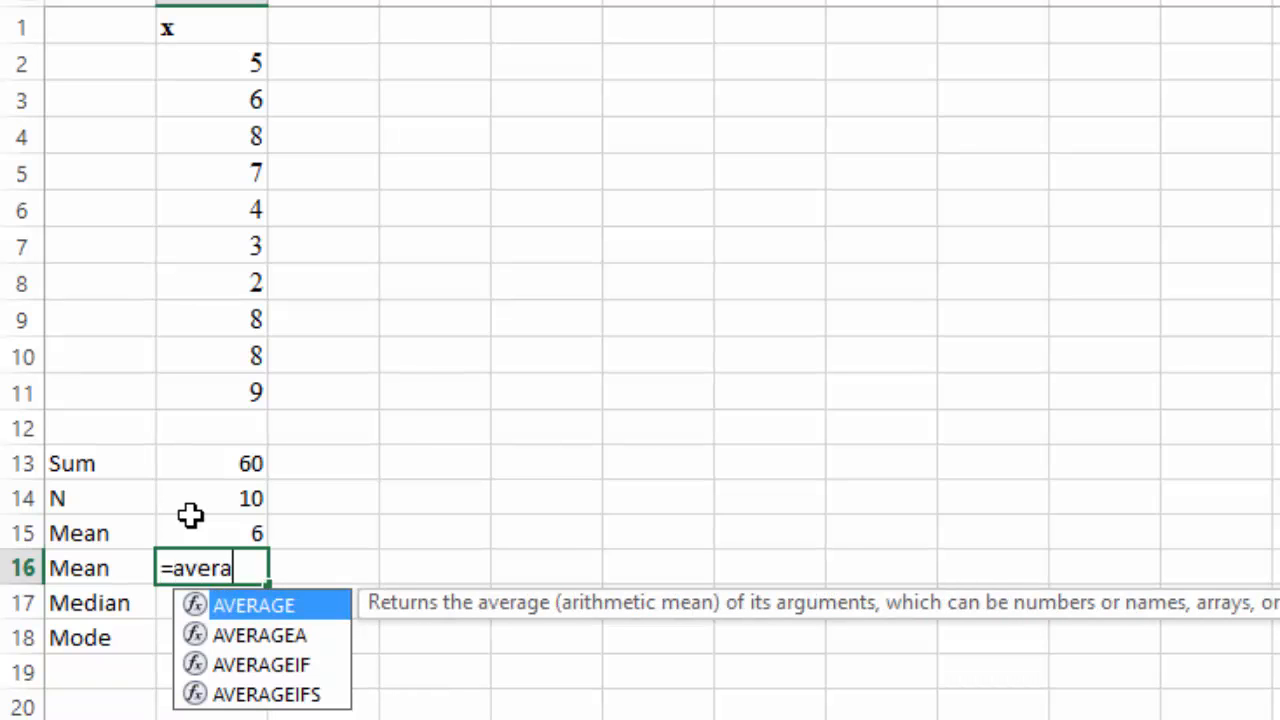
type("ge(")
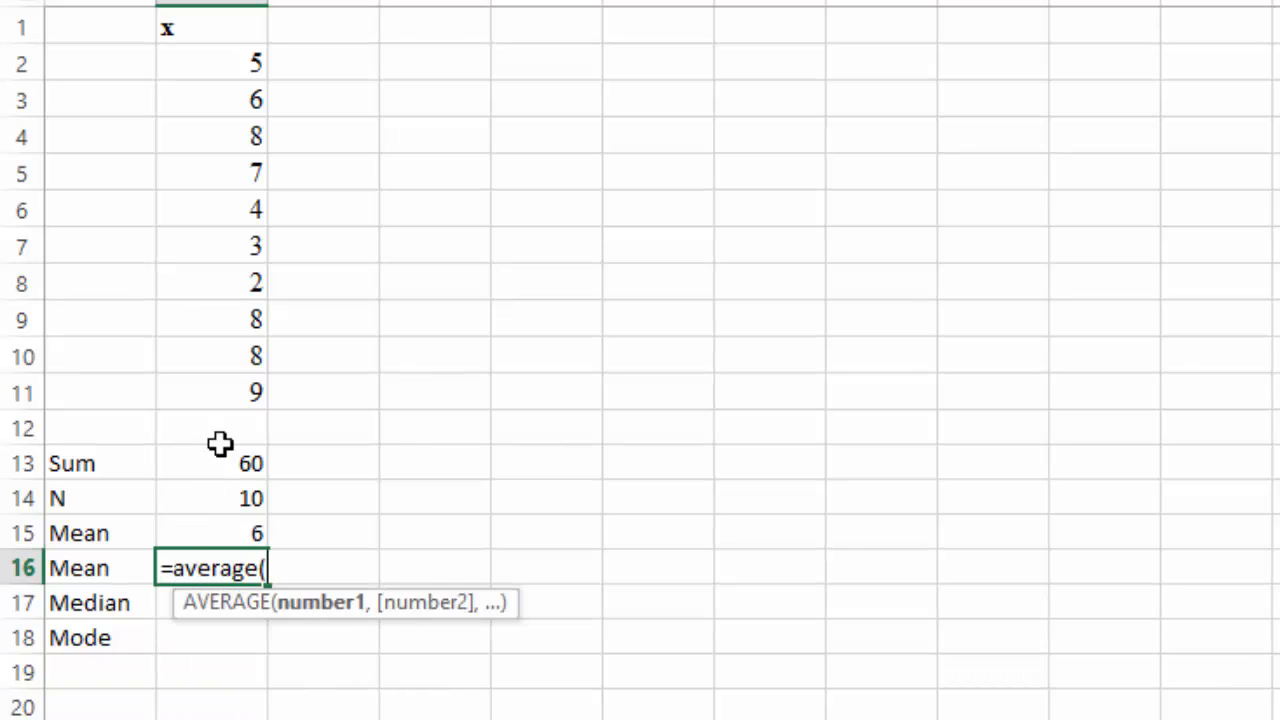
left_click_drag(223, 63, 233, 405)
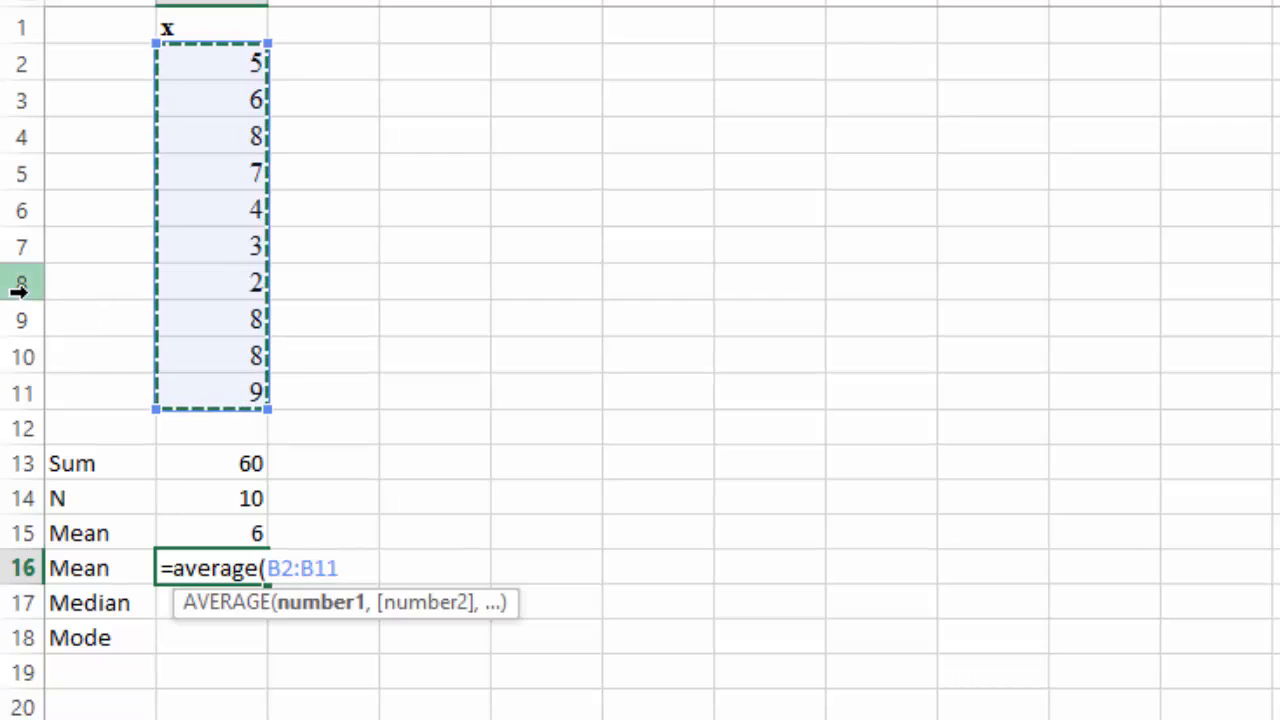
key("Return")
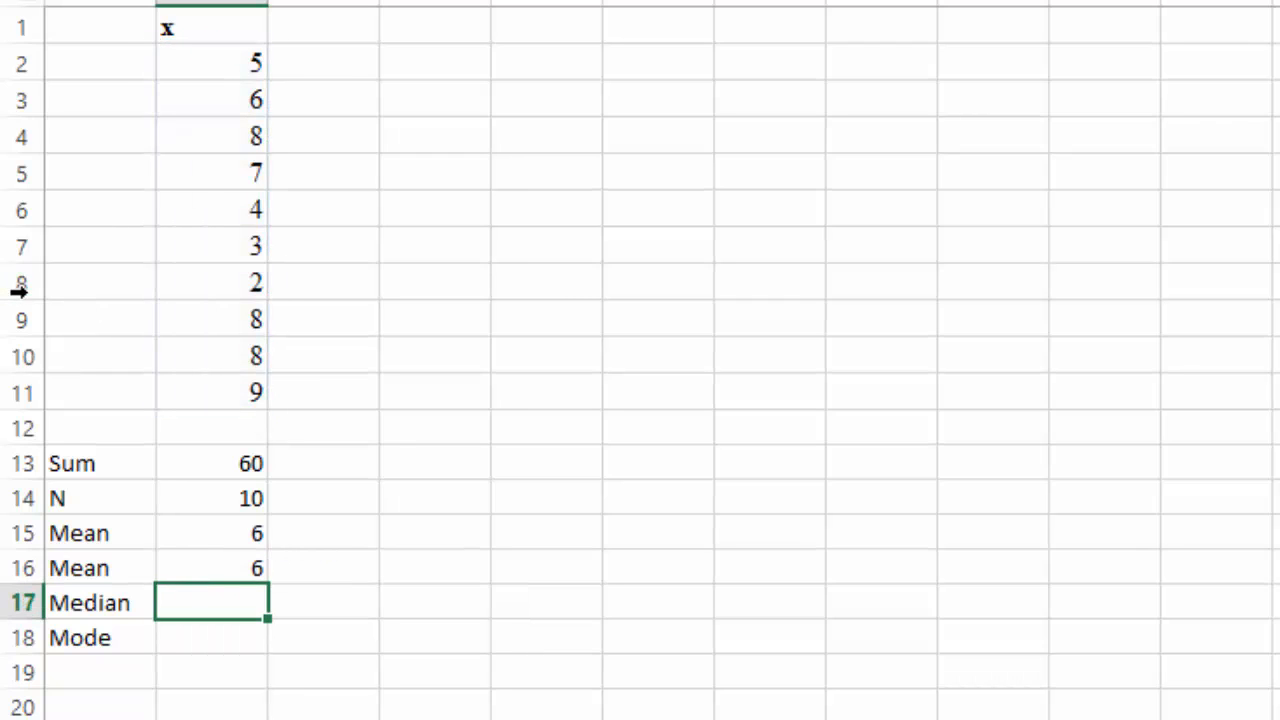
Step: Calculate the median of the x scores in B17 with the MEDIAN function over B2:B11
type("=median")
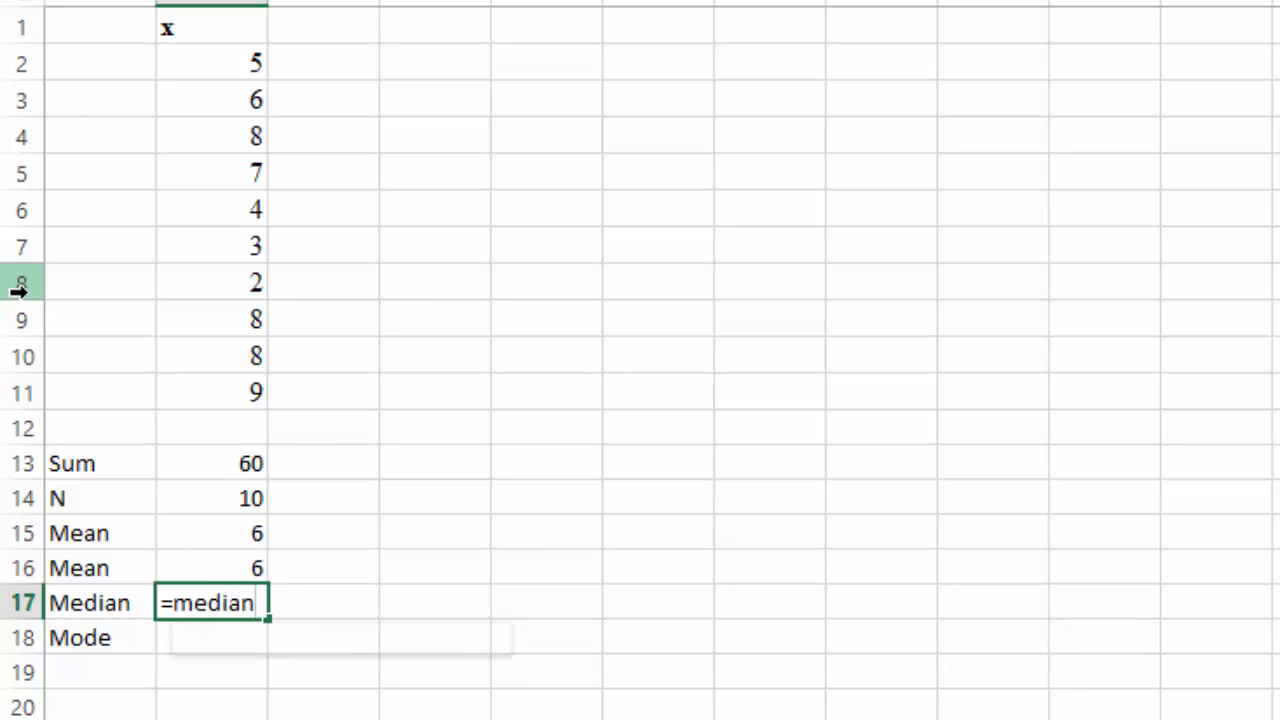
type("(")
left_click_drag(231, 64, 231, 392)
key("Return")
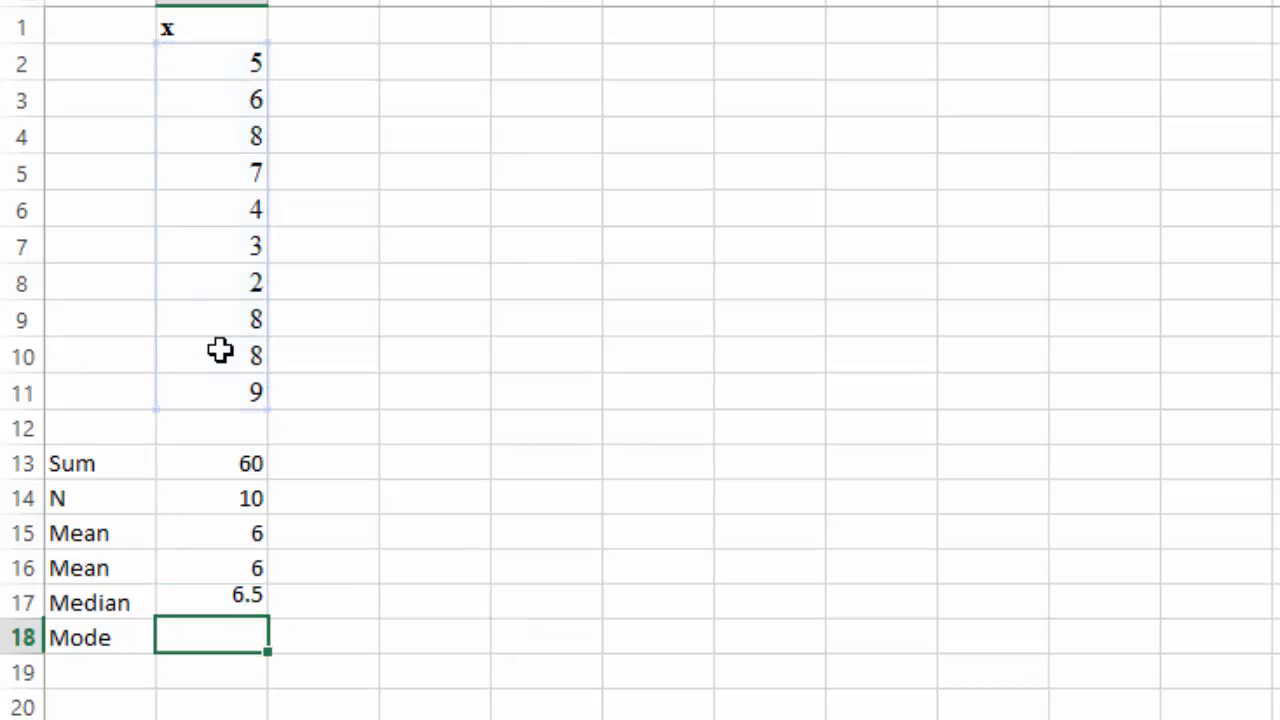
Step: Calculate the mode of the x scores in B18 with the MODE function over B2:B11
type("=mode(")
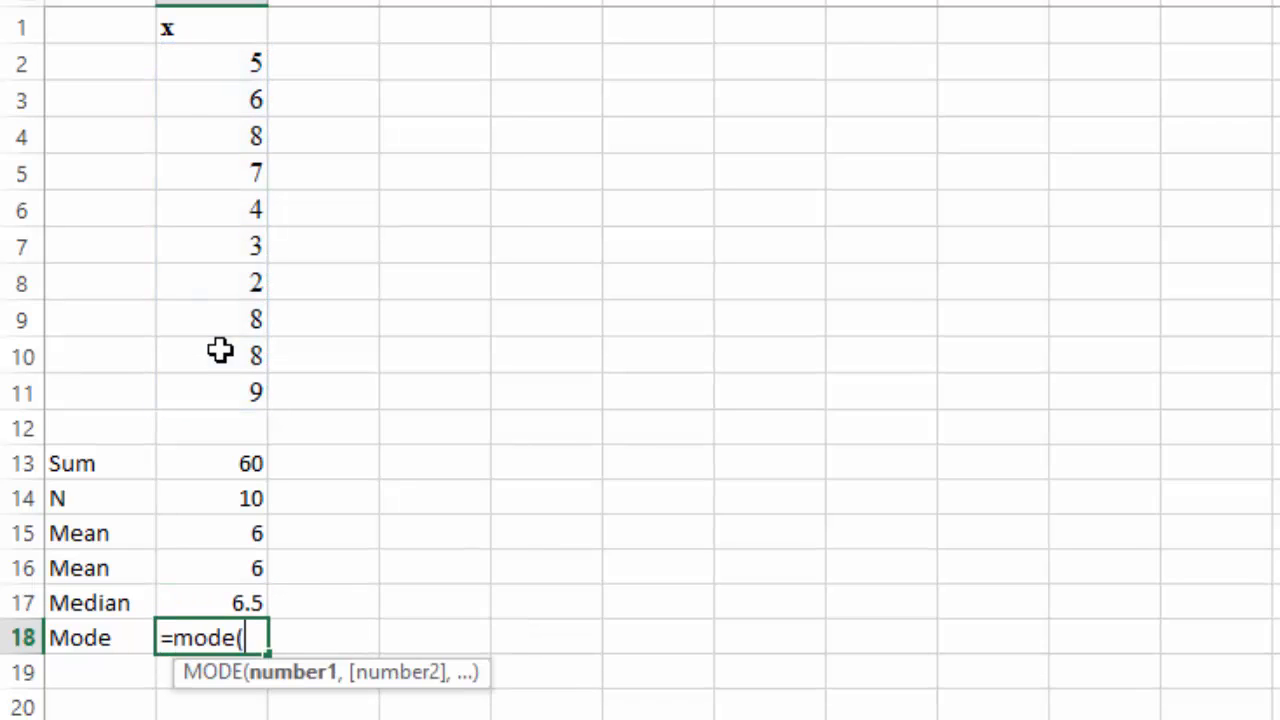
left_click_drag(220, 66, 222, 401)
key("Return")
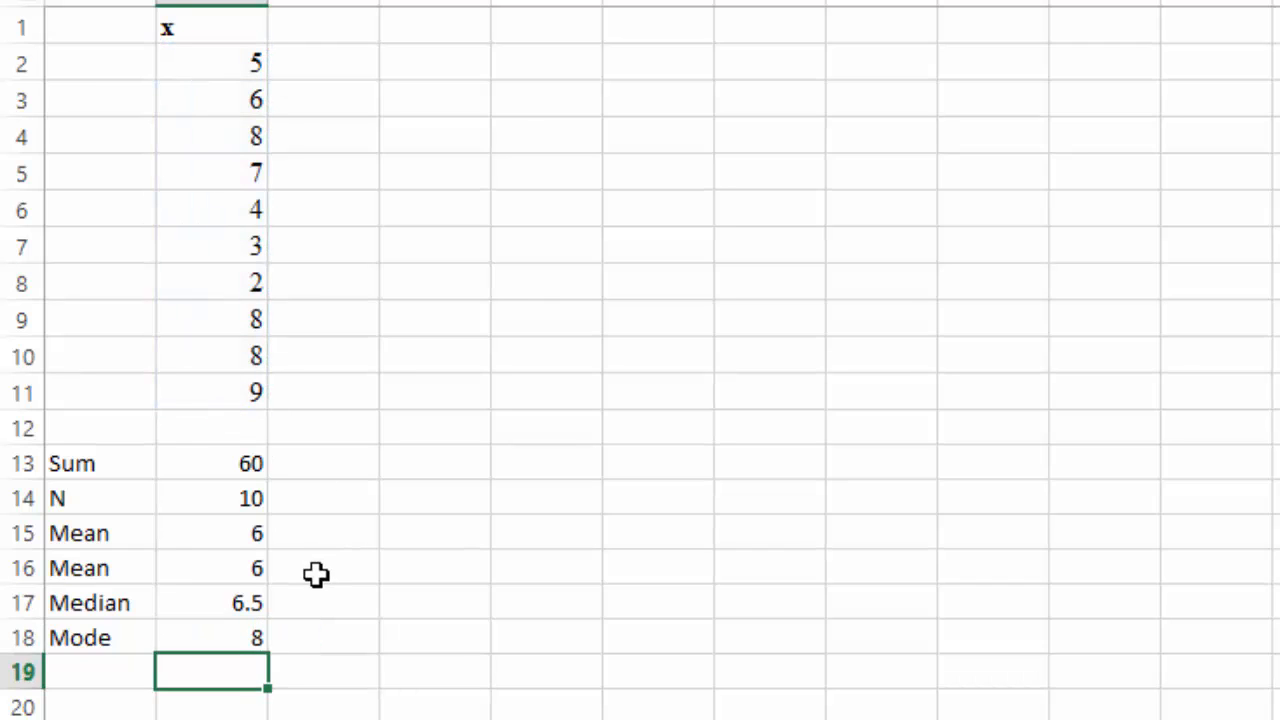
left_click(243, 572)
left_click(228, 604)
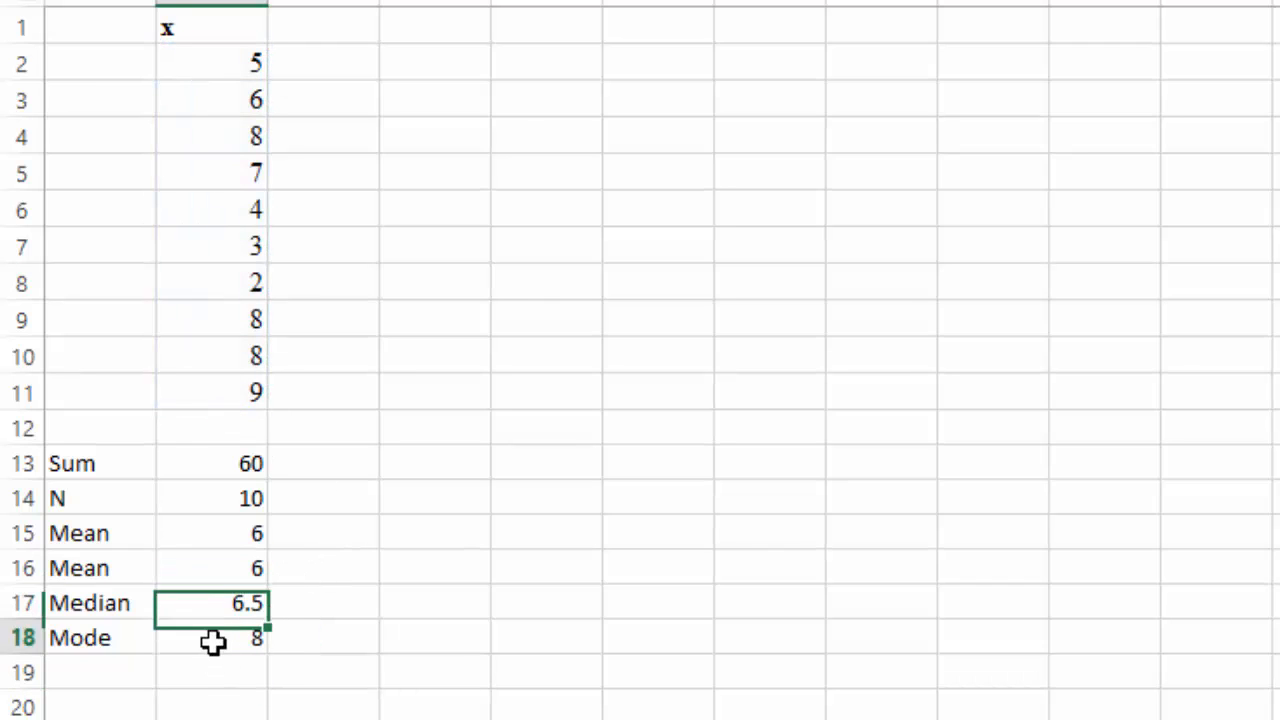
left_click(214, 641)
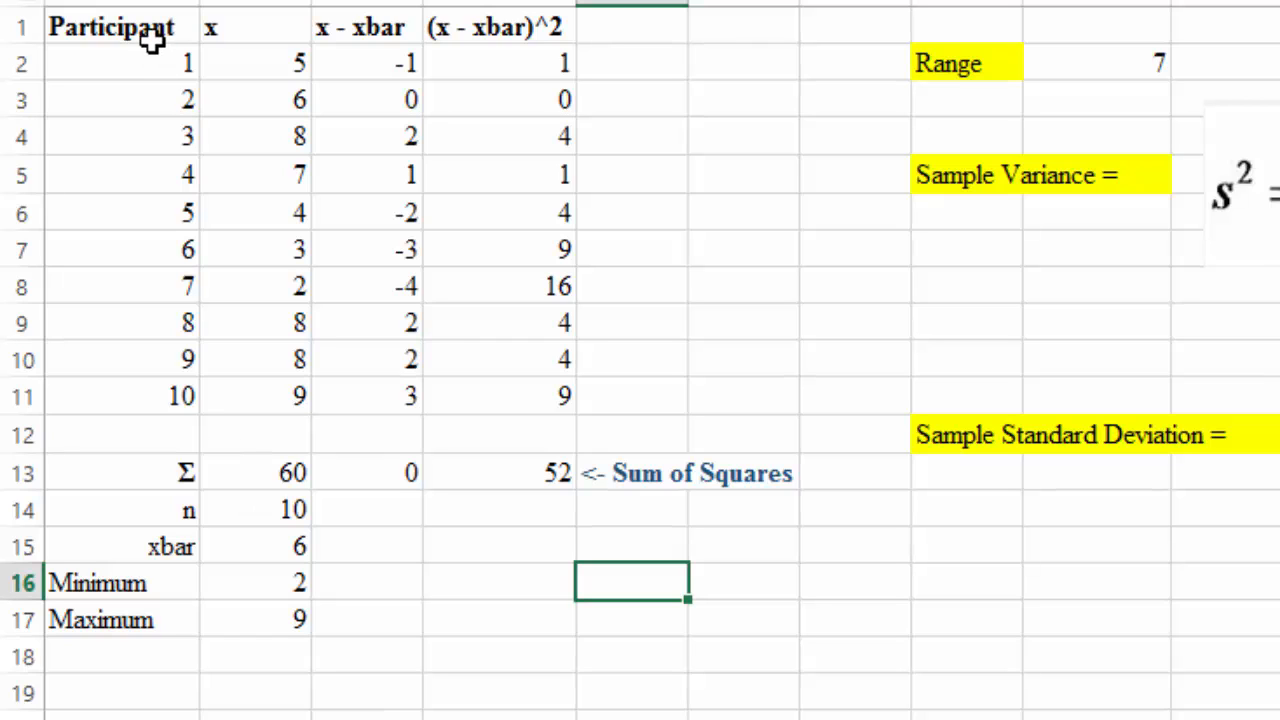
Step: Examine the Variability sheet's participant, x, deviation and squared deviation columns, plus the sum of squares, x total, n and mean cells
left_click_drag(77, 40, 100, 396)
left_click_drag(258, 30, 305, 396)
left_click_drag(360, 30, 368, 398)
left_click_drag(522, 22, 522, 387)
left_click(494, 474)
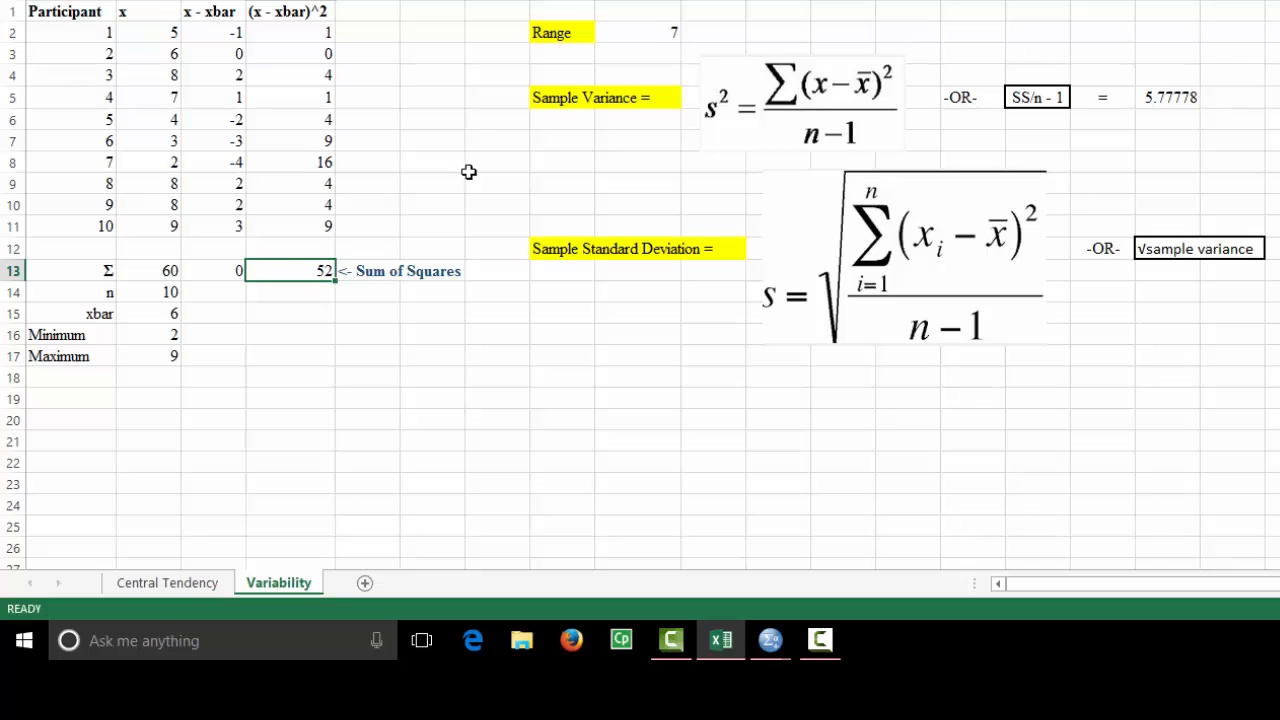
left_click(174, 268)
left_click(174, 294)
left_click(174, 317)
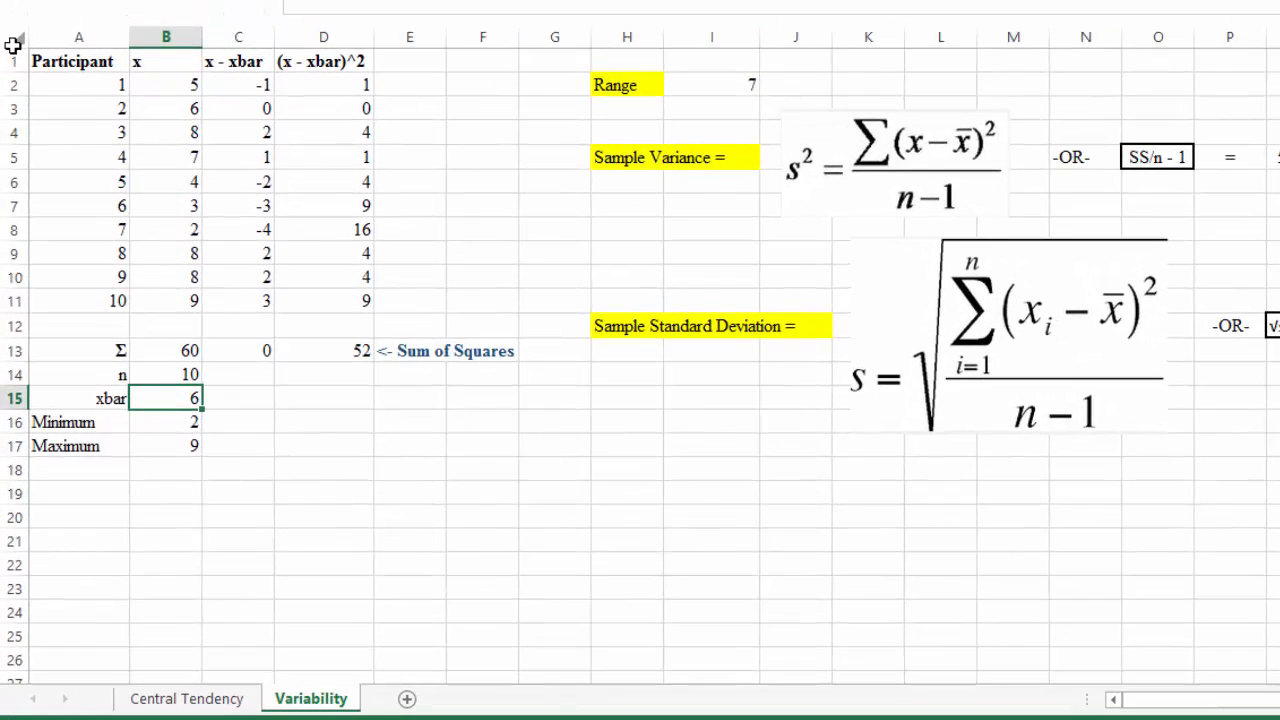
left_click(10, 2)
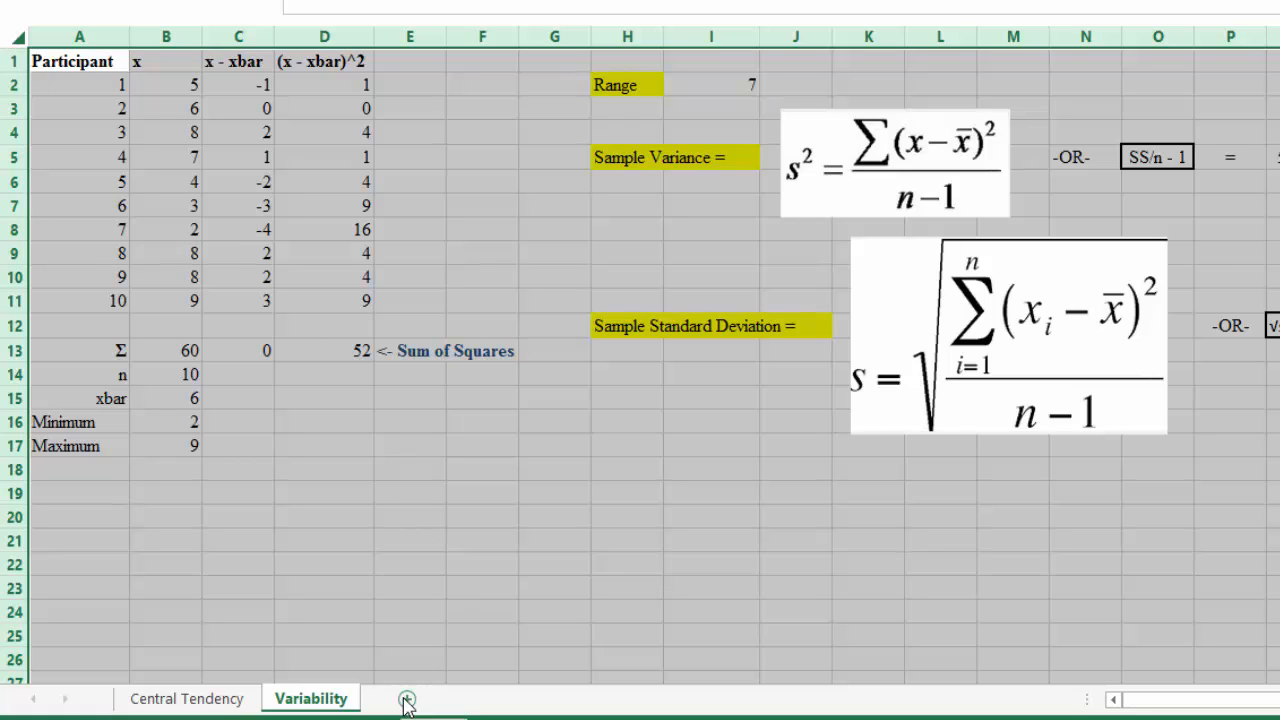
left_click_drag(178, 84, 180, 300)
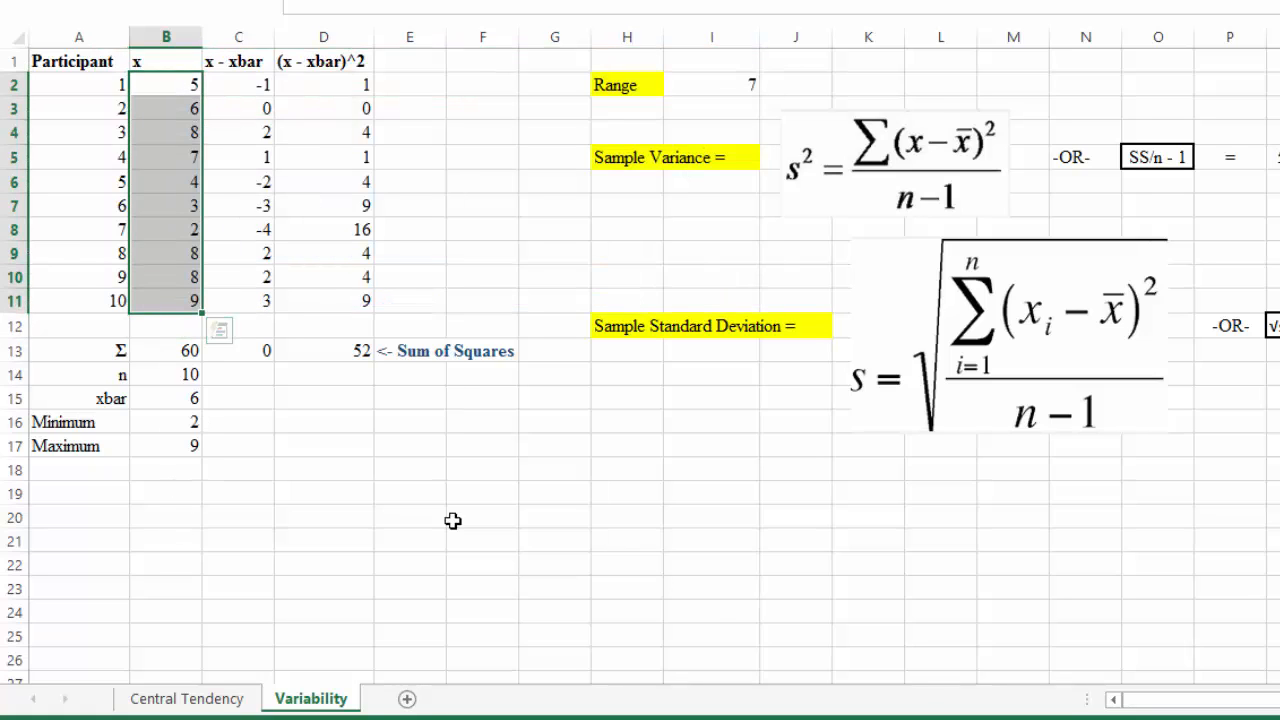
Step: Calculate the sample variance in Q5 with the formula =D13/(B14-1), dividing the sum of squares by n minus 1
left_click(1272, 157)
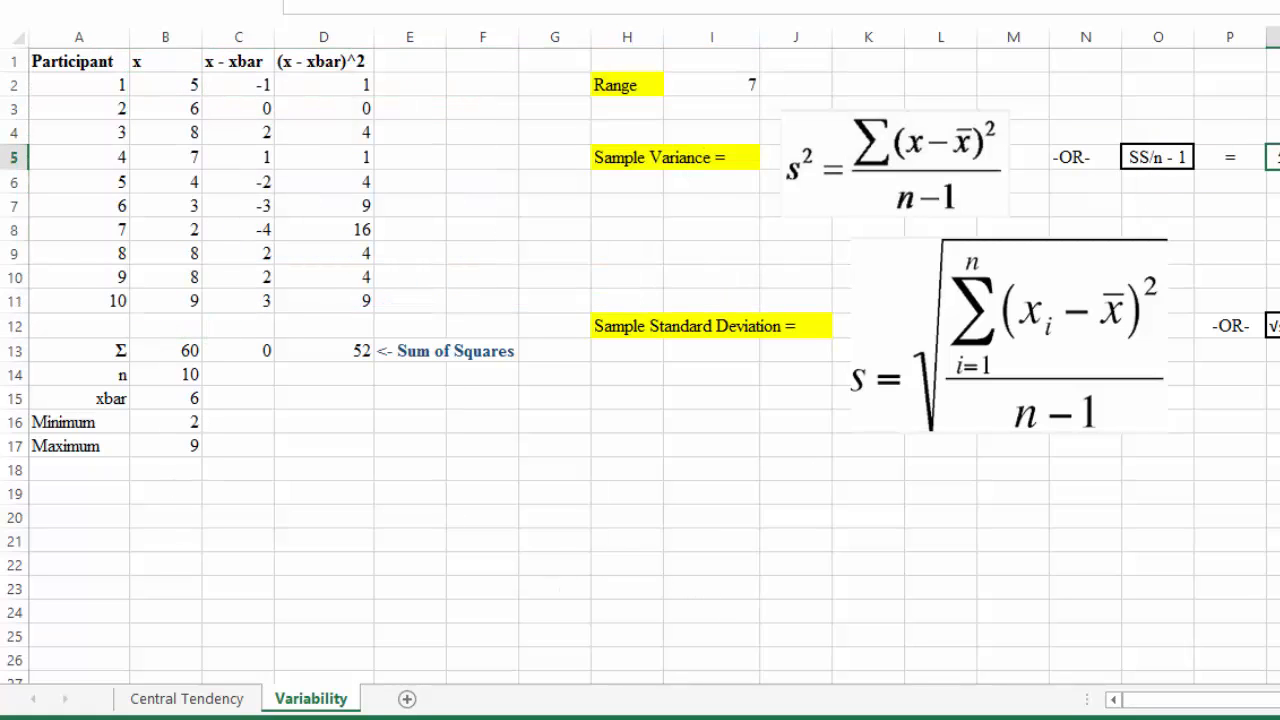
left_click(623, 159)
left_click(1274, 157)
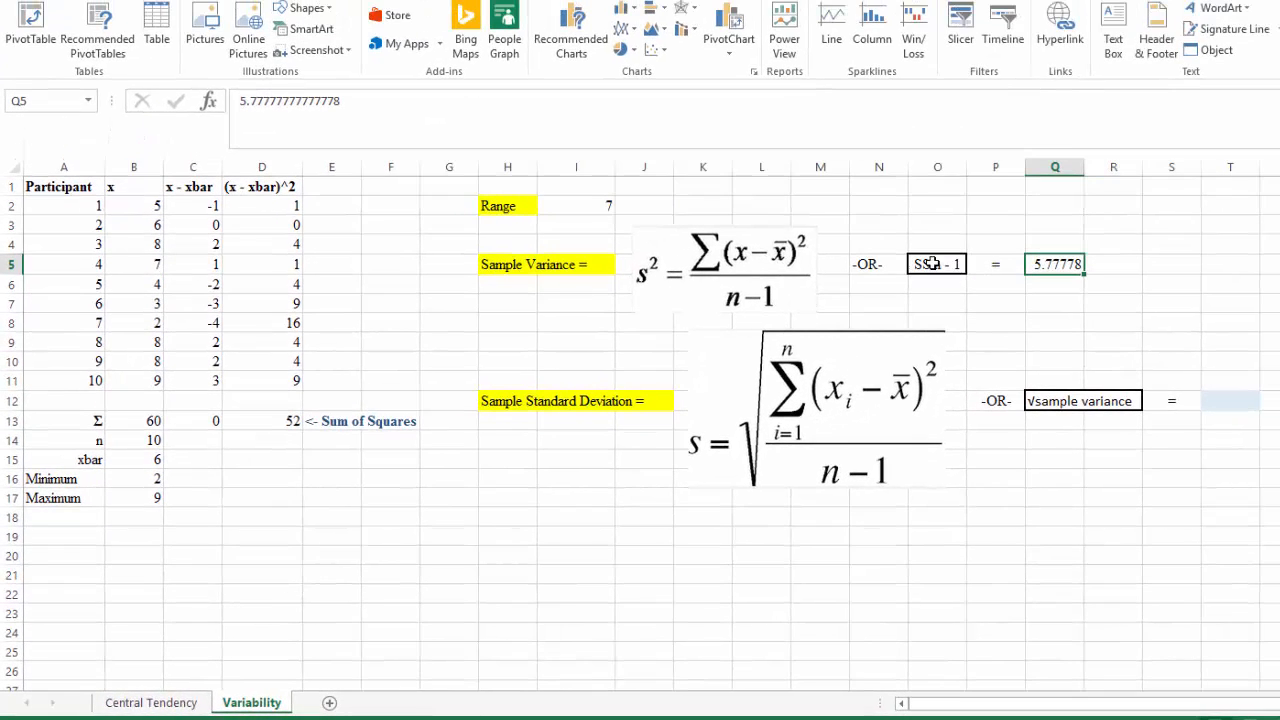
type("=")
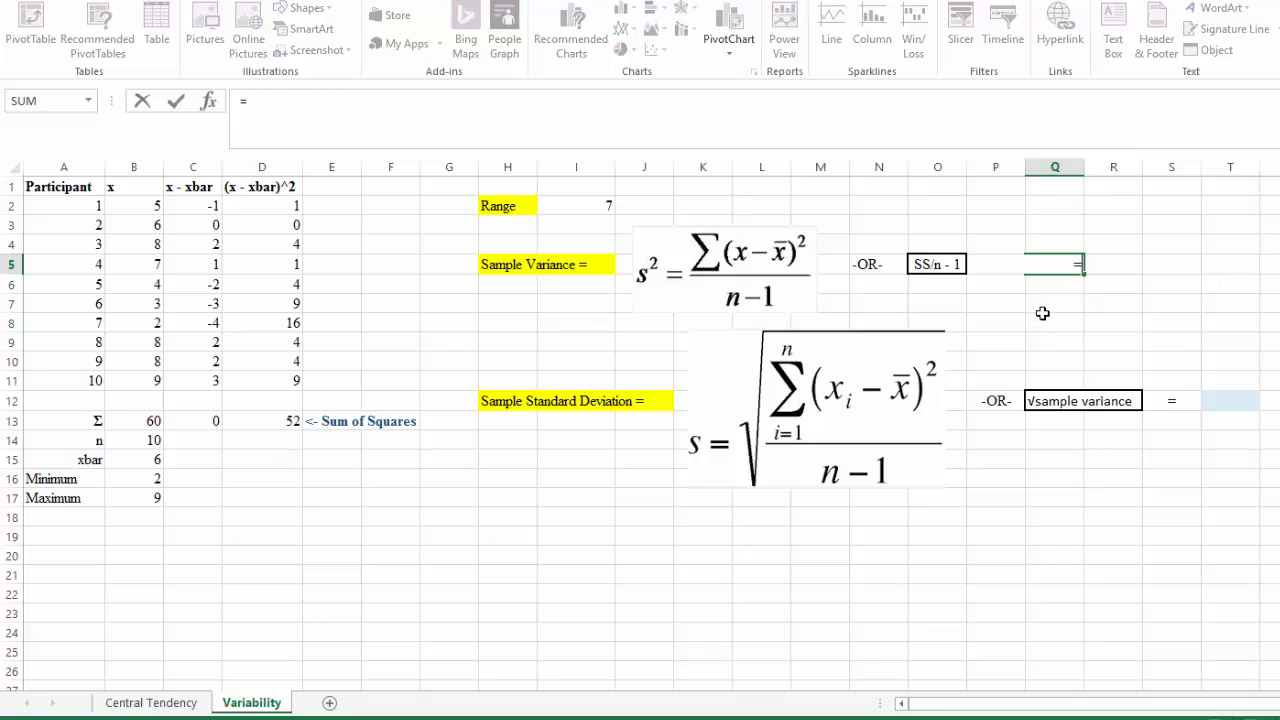
left_click(281, 421)
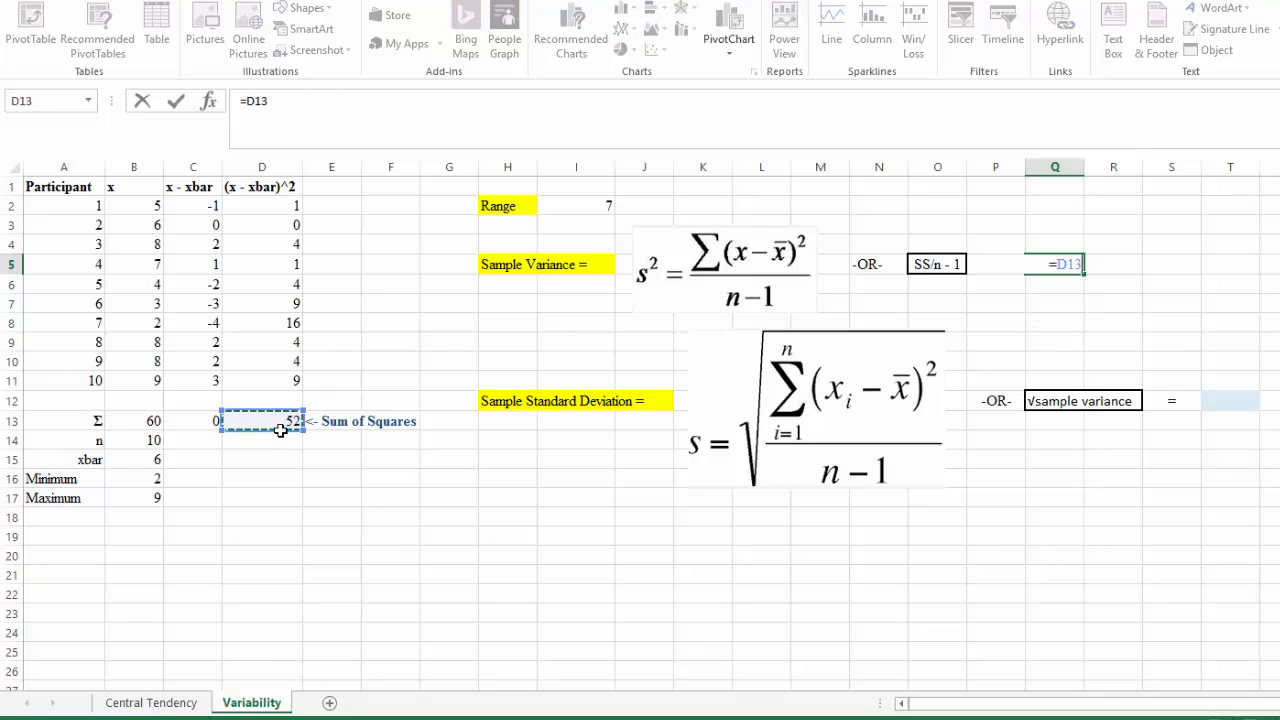
type("/(")
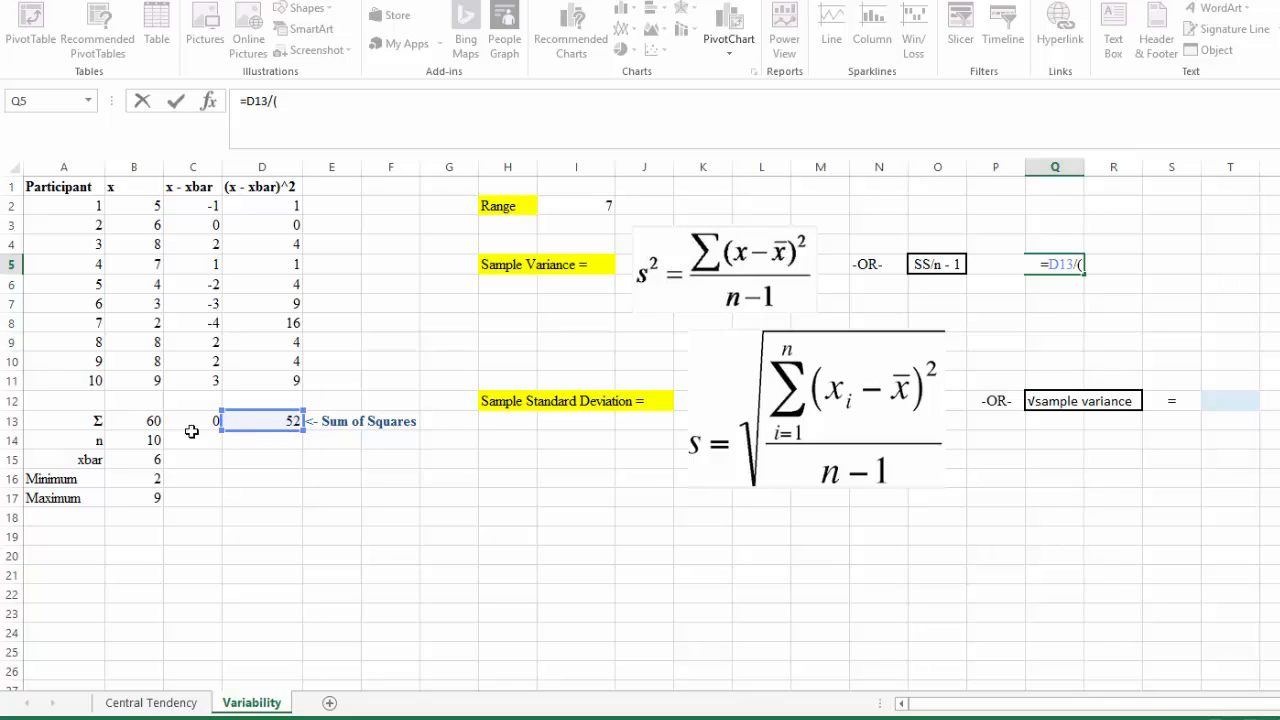
left_click(123, 437)
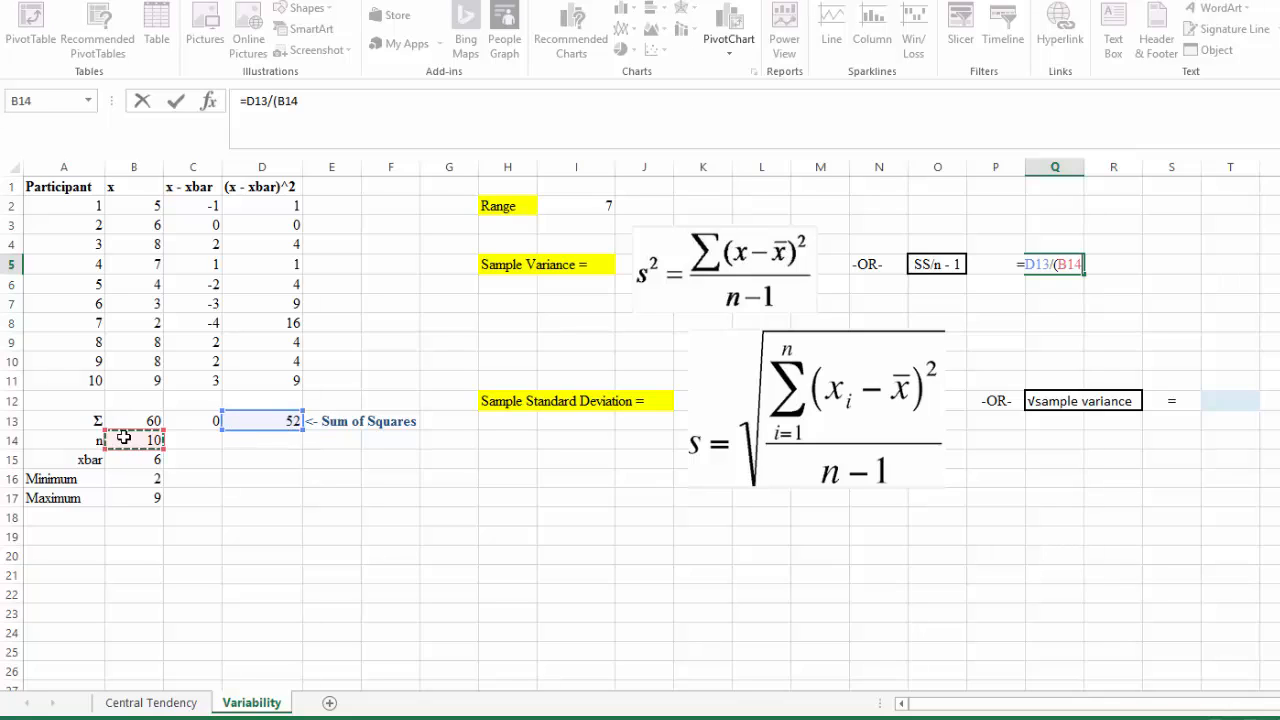
type("-")
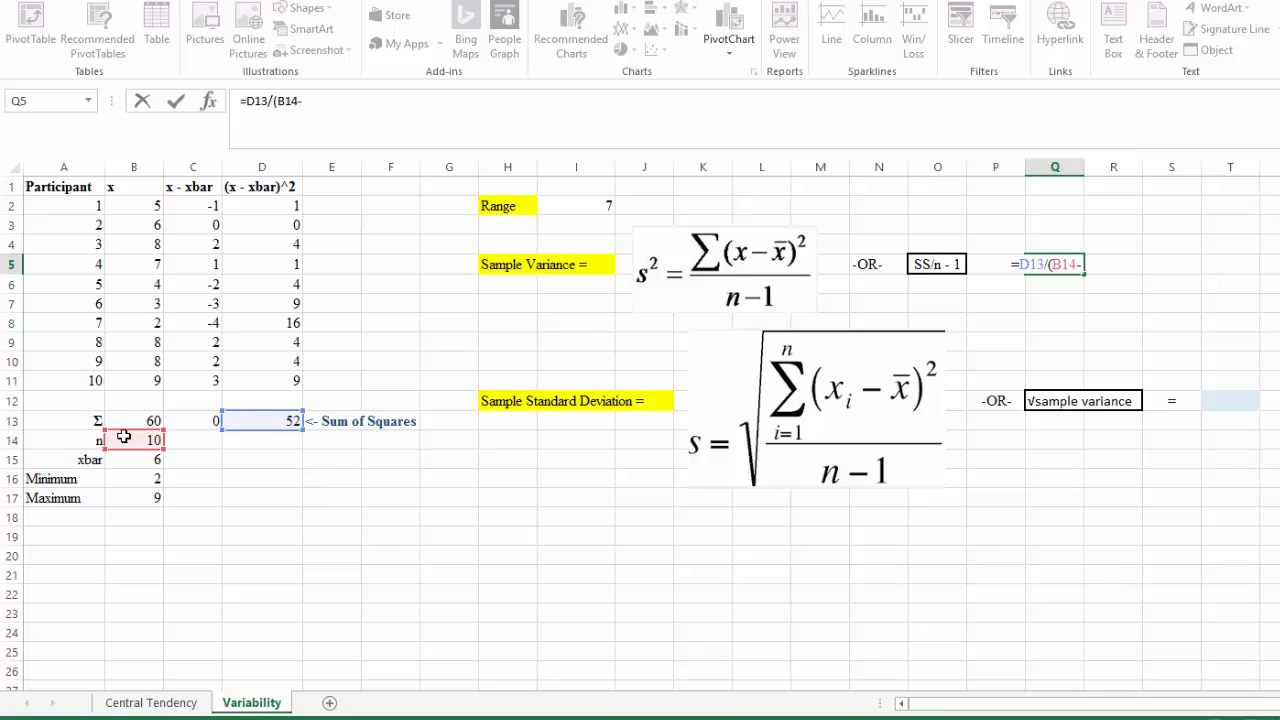
type("1)")
key("Return")
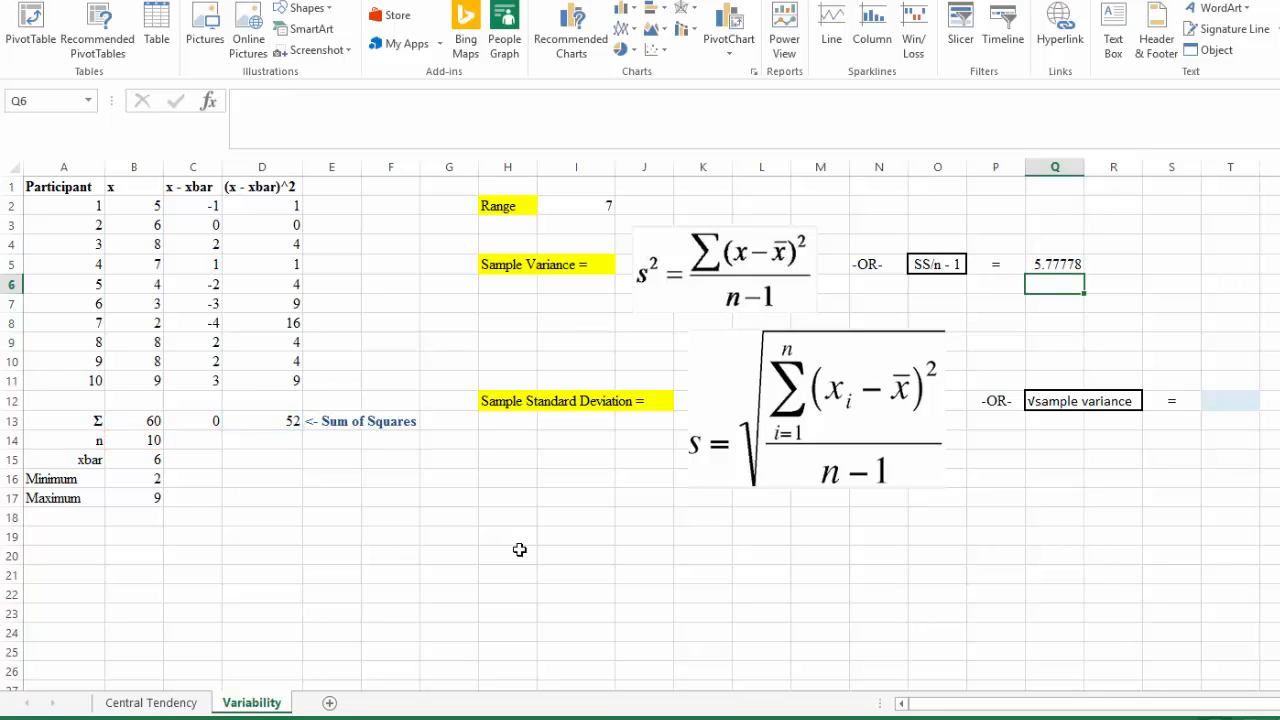
left_click(1067, 264)
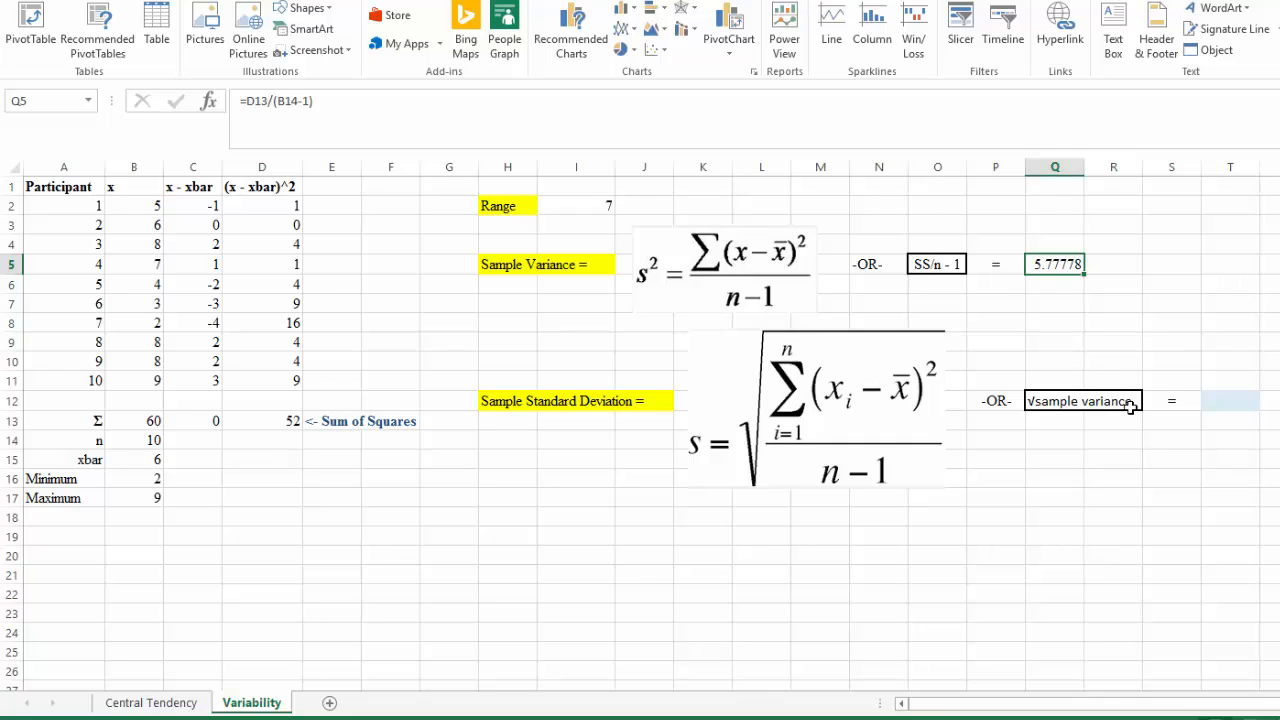
Step: Calculate the sample standard deviation in T12 as the square root of the sample variance with =SQRT(Q5)
left_click(1055, 400)
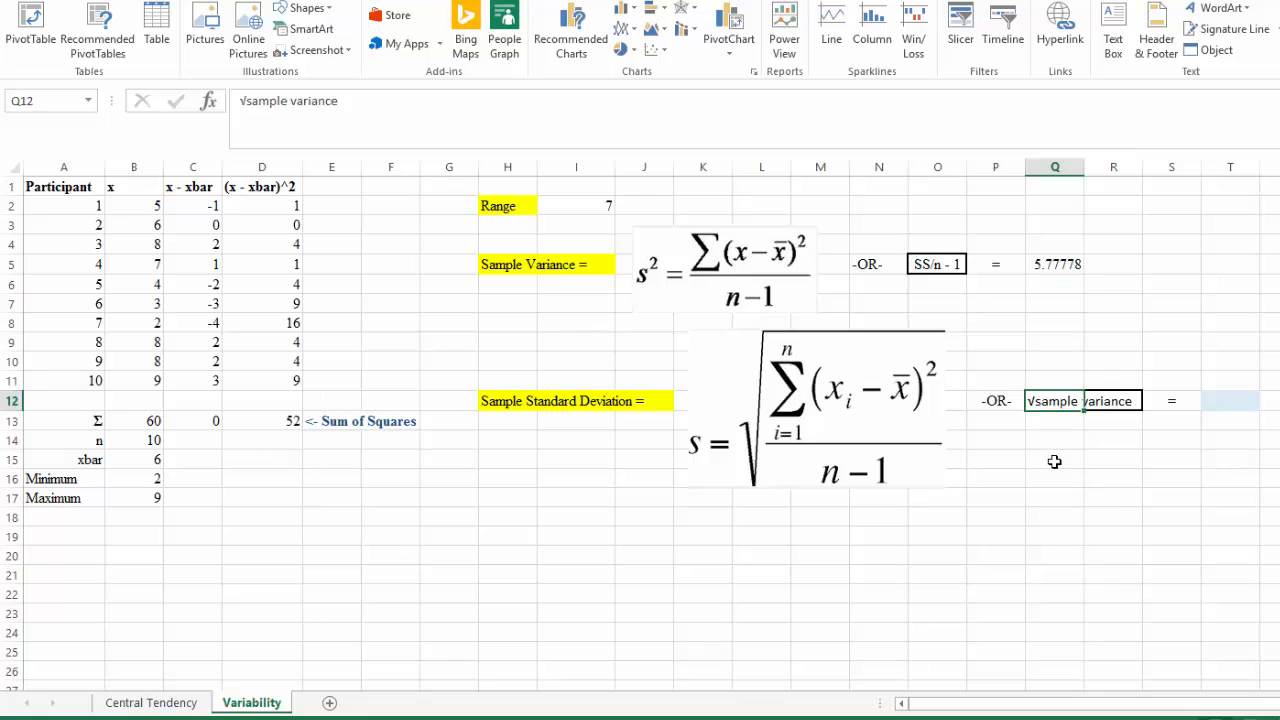
left_click(1238, 403)
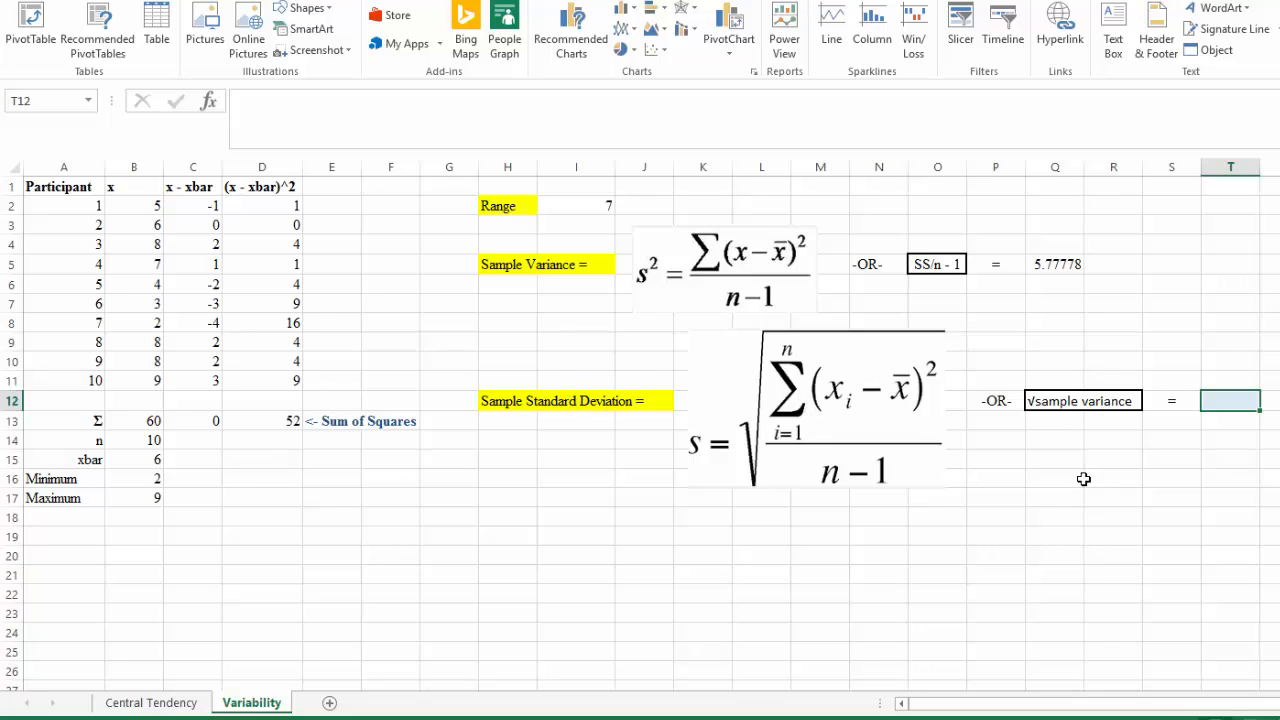
type("=sqrt")
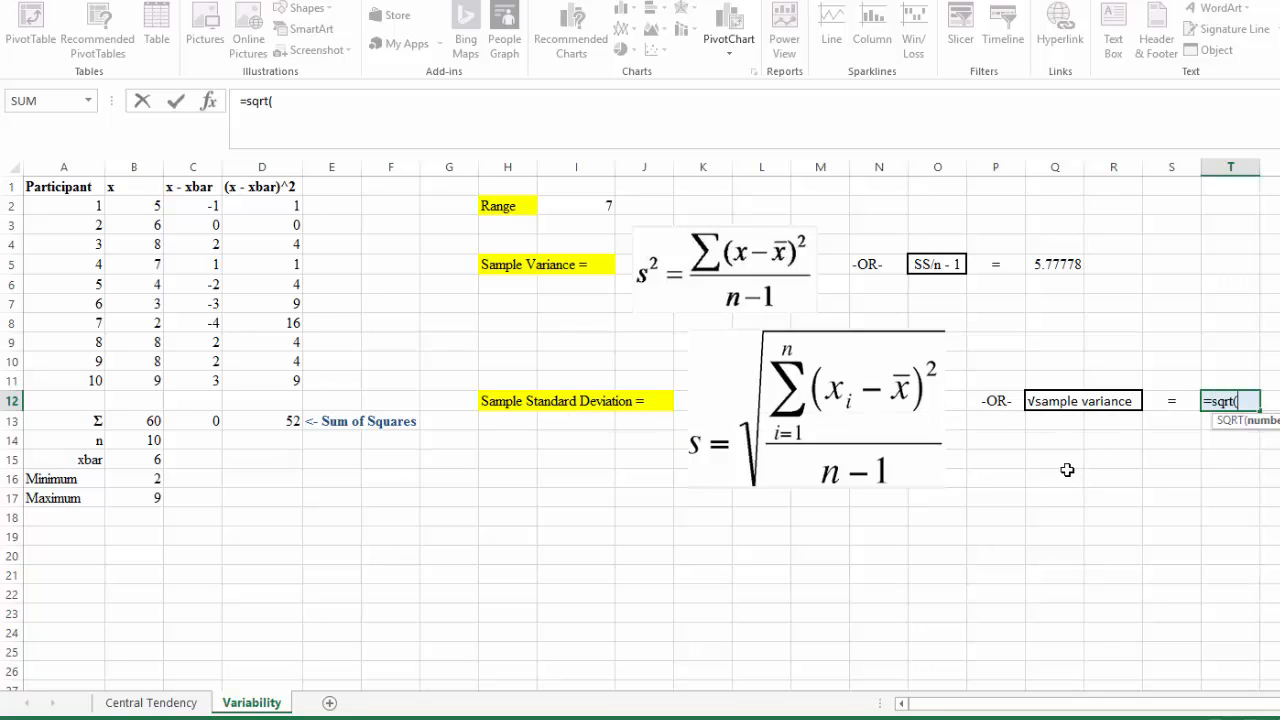
type("(")
left_click(1045, 264)
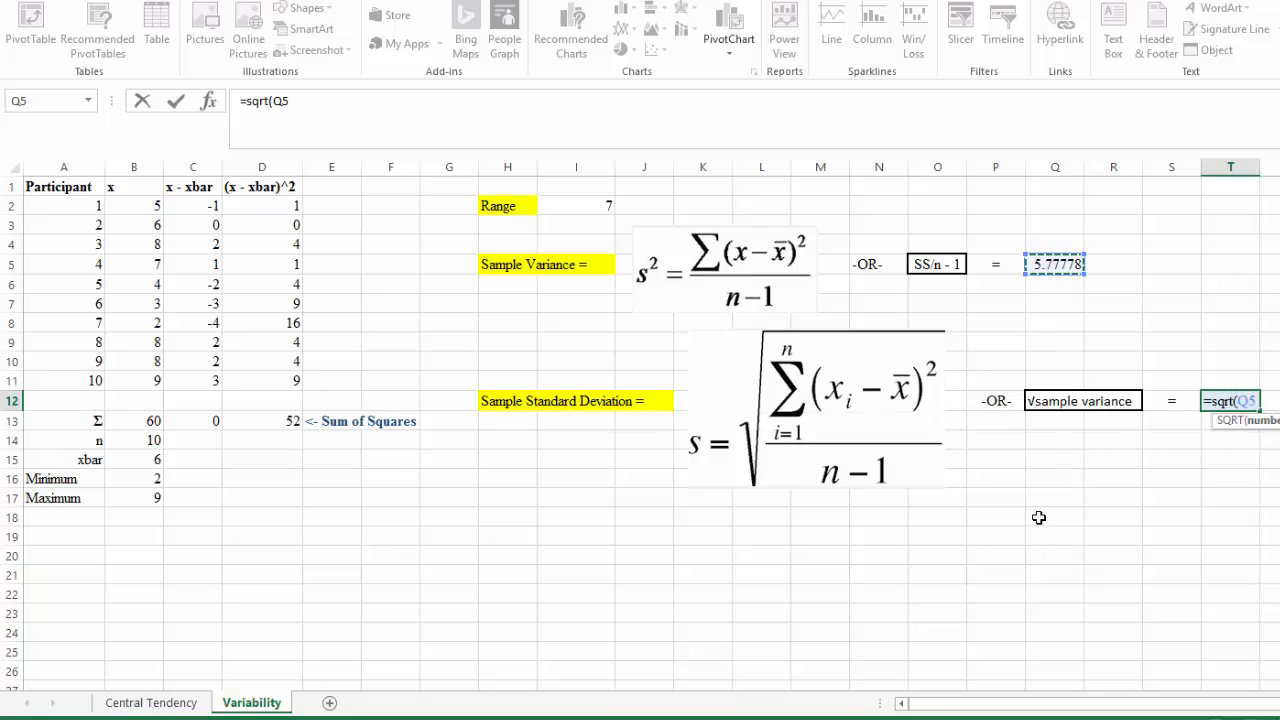
type(")")
key("Return")
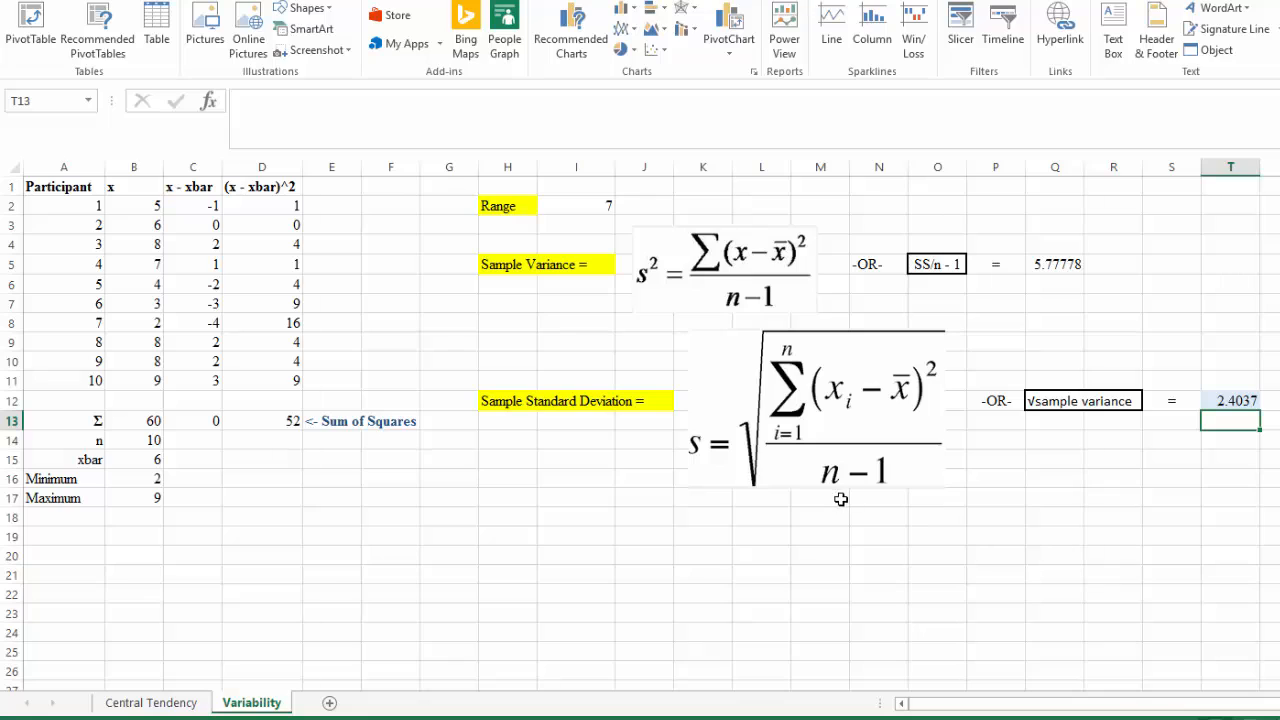
left_click(1215, 400)
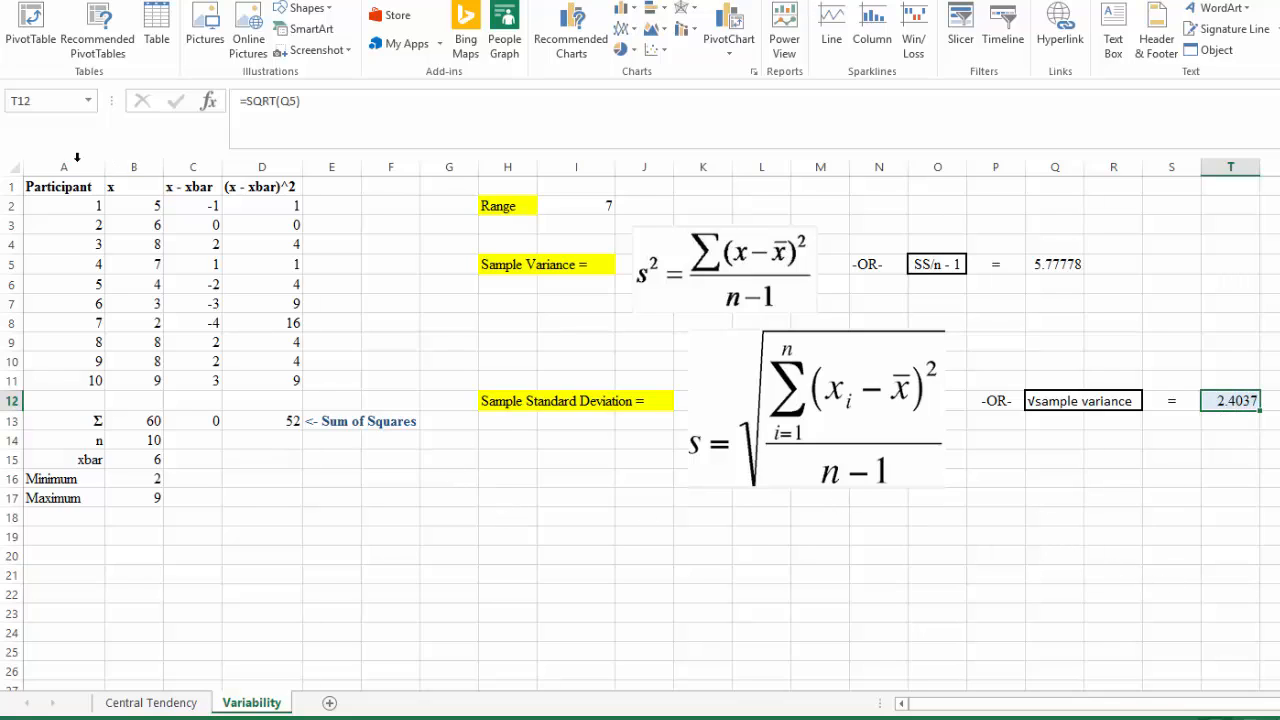
Step: Copy the entire Variability sheet and paste it into a new worksheet
left_click(10, 165)
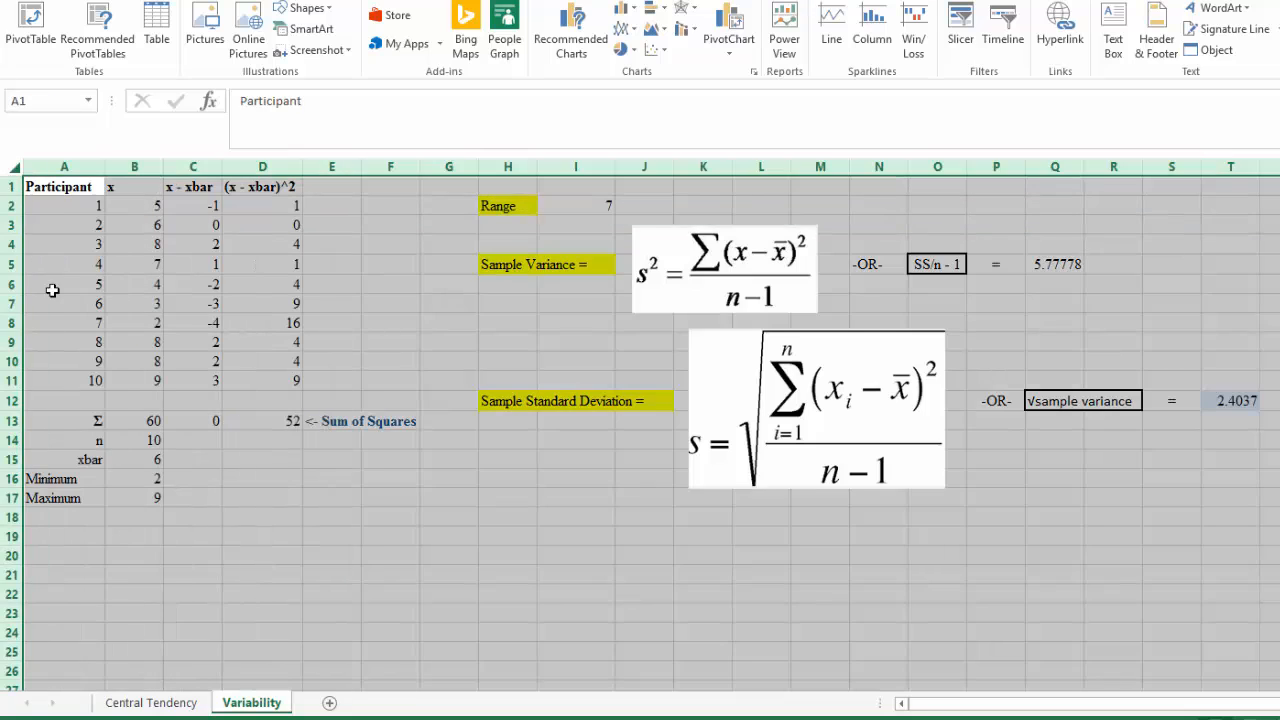
right_click(12, 167)
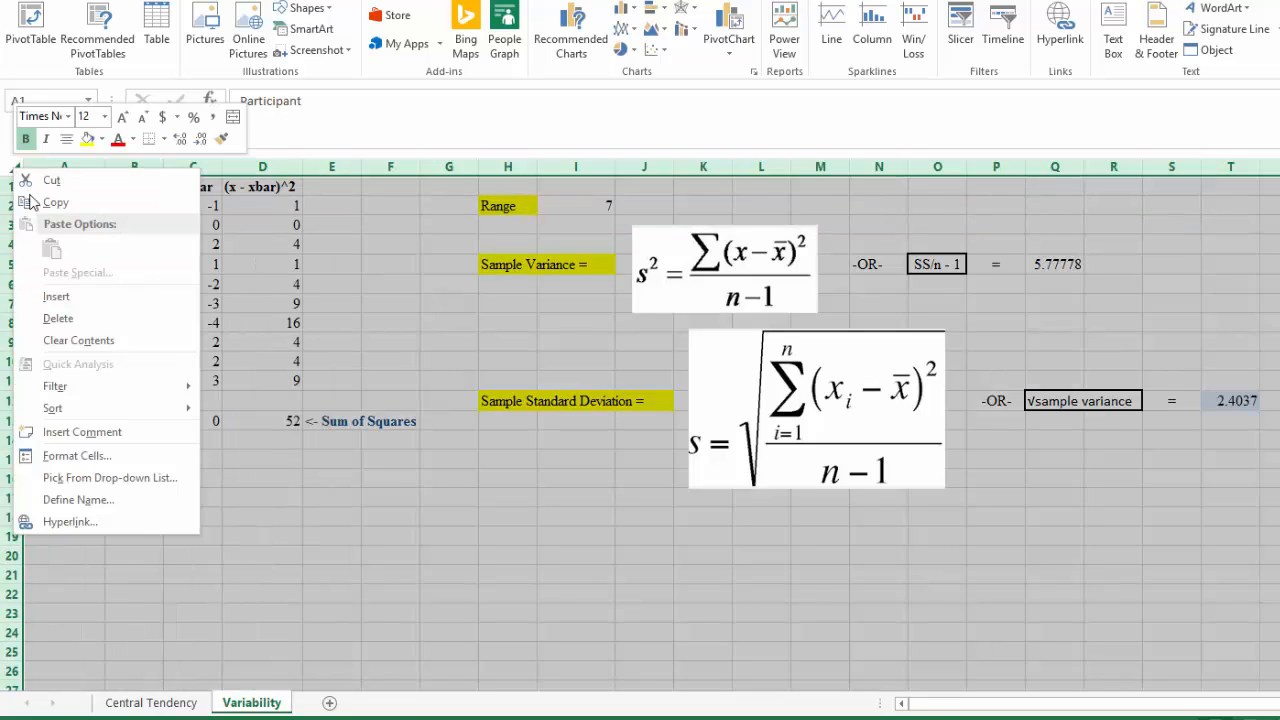
left_click(38, 202)
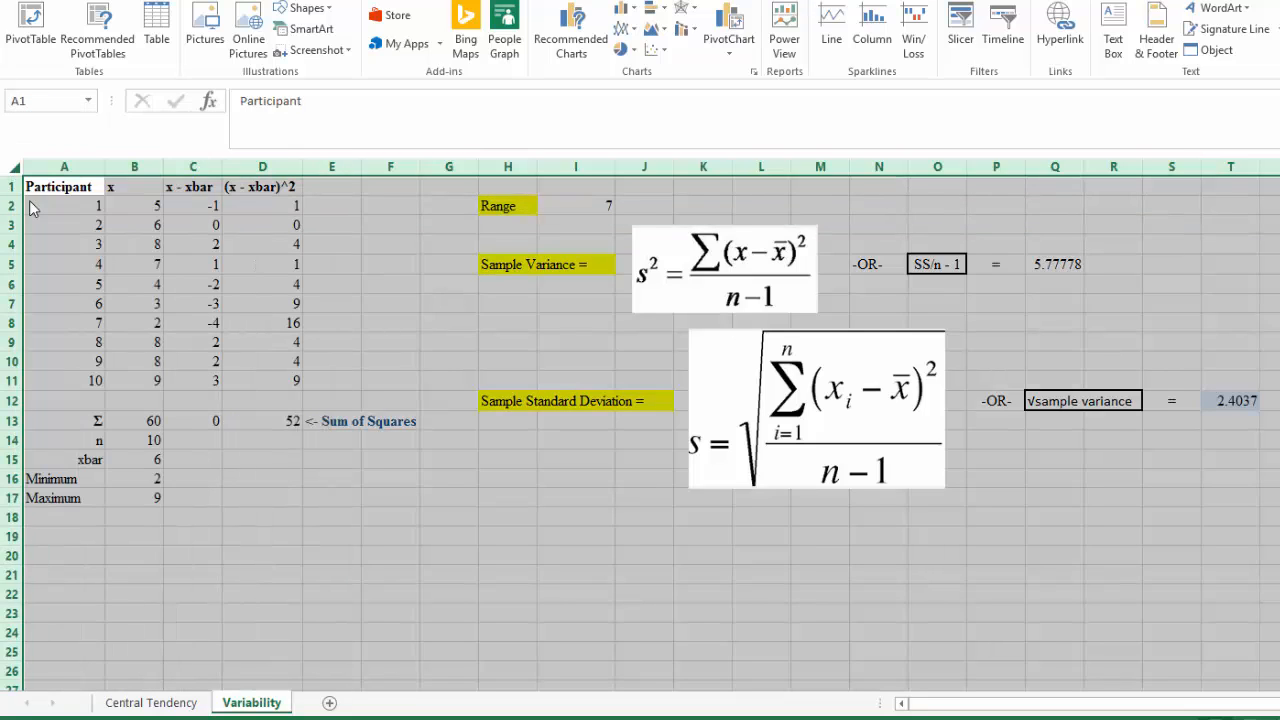
left_click(329, 703)
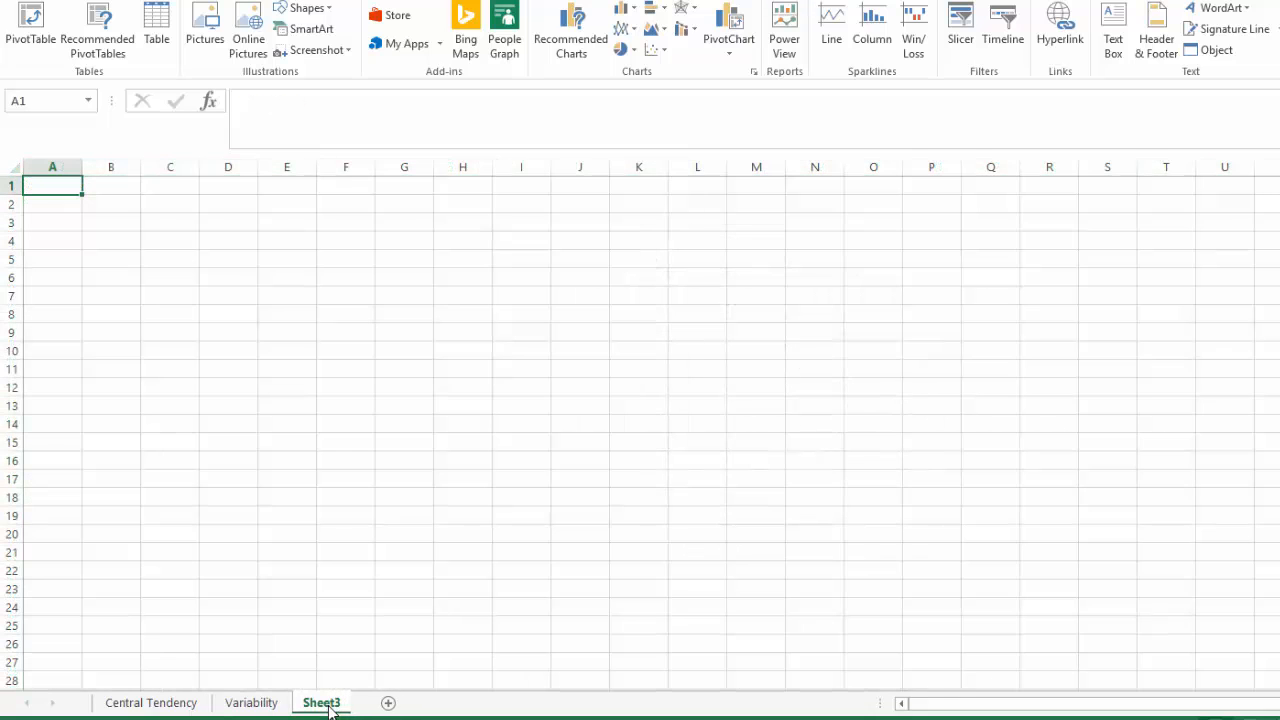
left_click(12, 166)
right_click(45, 191)
left_click(83, 271)
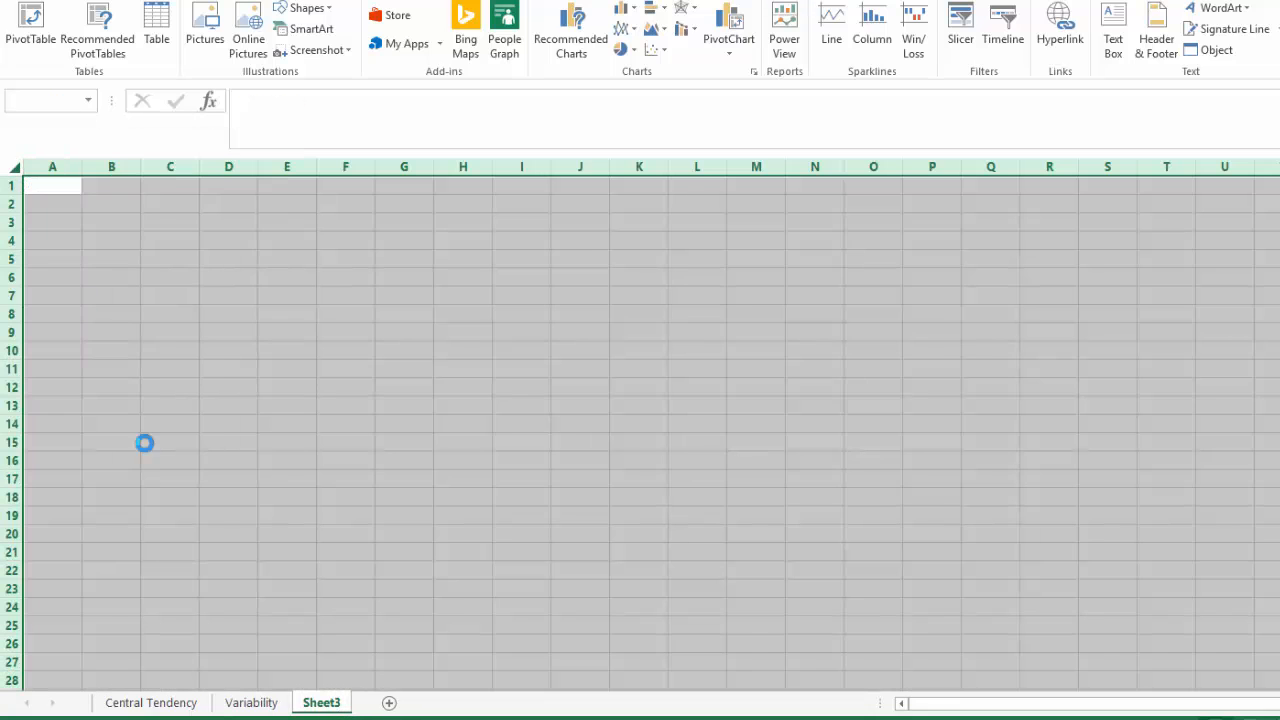
Step: Replace the x scores in B2:B9 of the copied sheet with 10, 11, 14, 15, 16, 14, 15 and 13
left_click(138, 203)
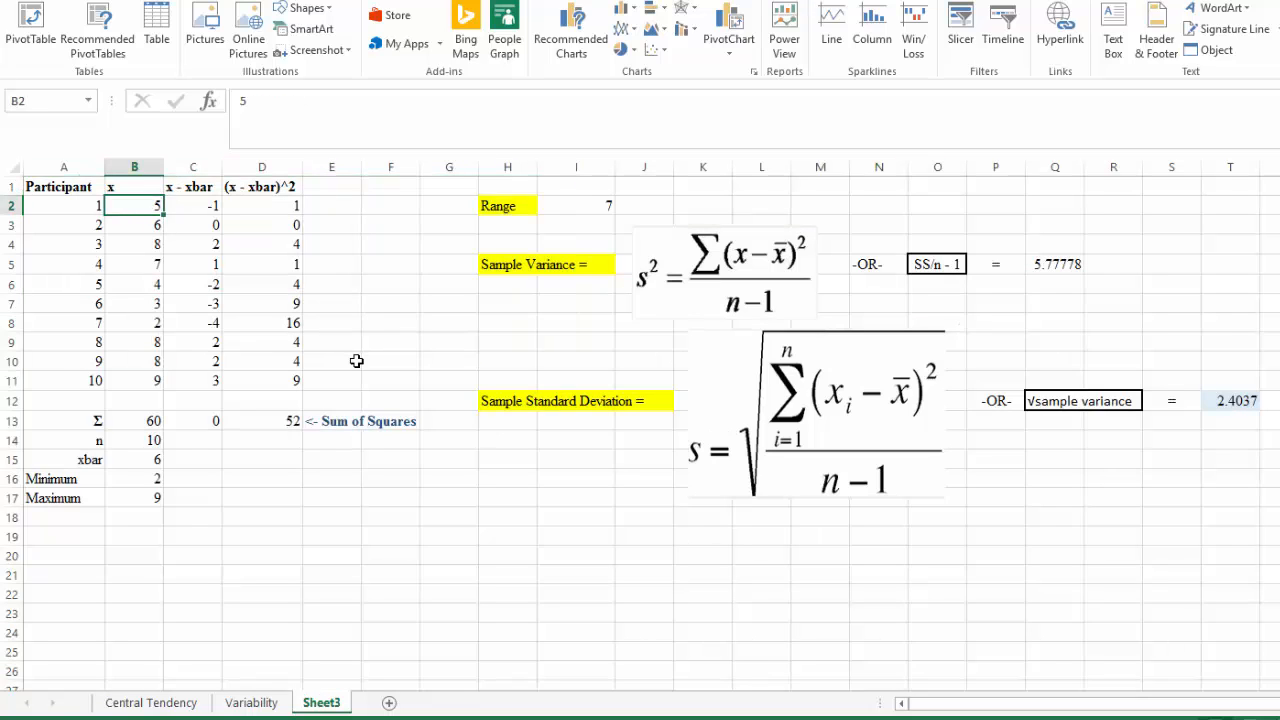
type("10")
key("Return")
type("11")
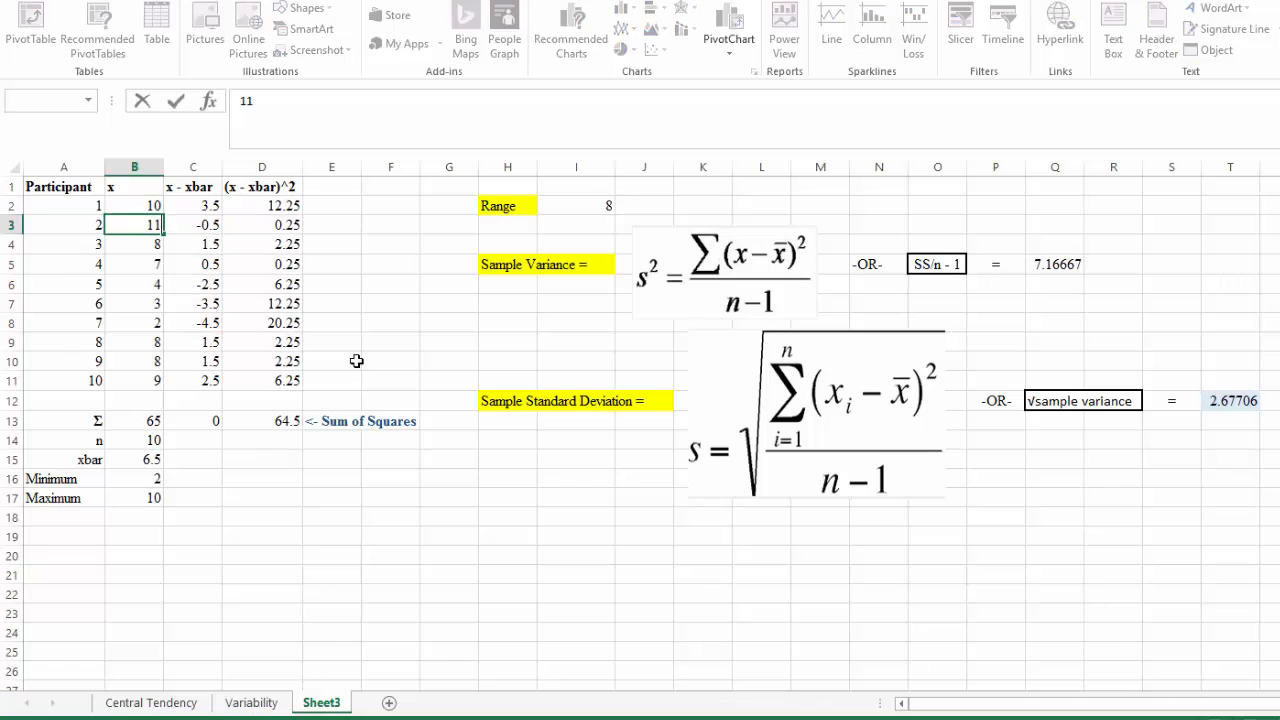
key("Return")
type("14")
key("Return")
type("15")
key("Return")
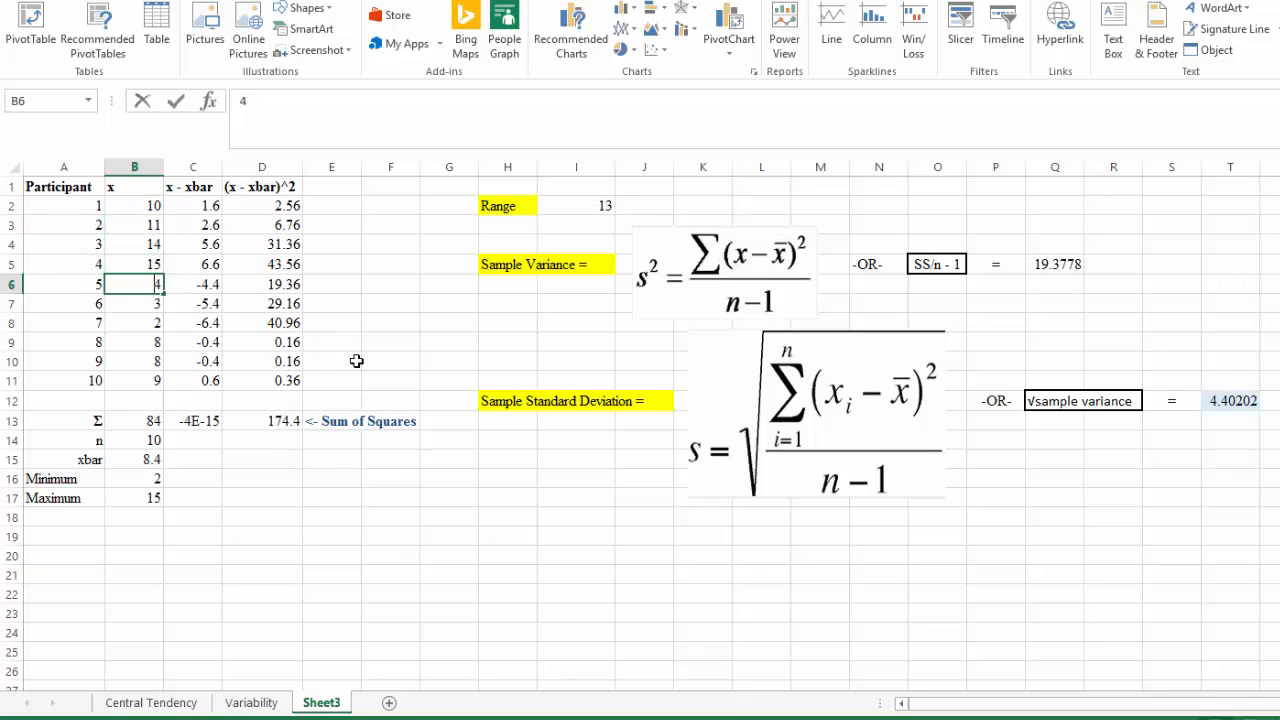
type("16")
key("Return")
type("14")
key("Return")
type("15")
key("Return")
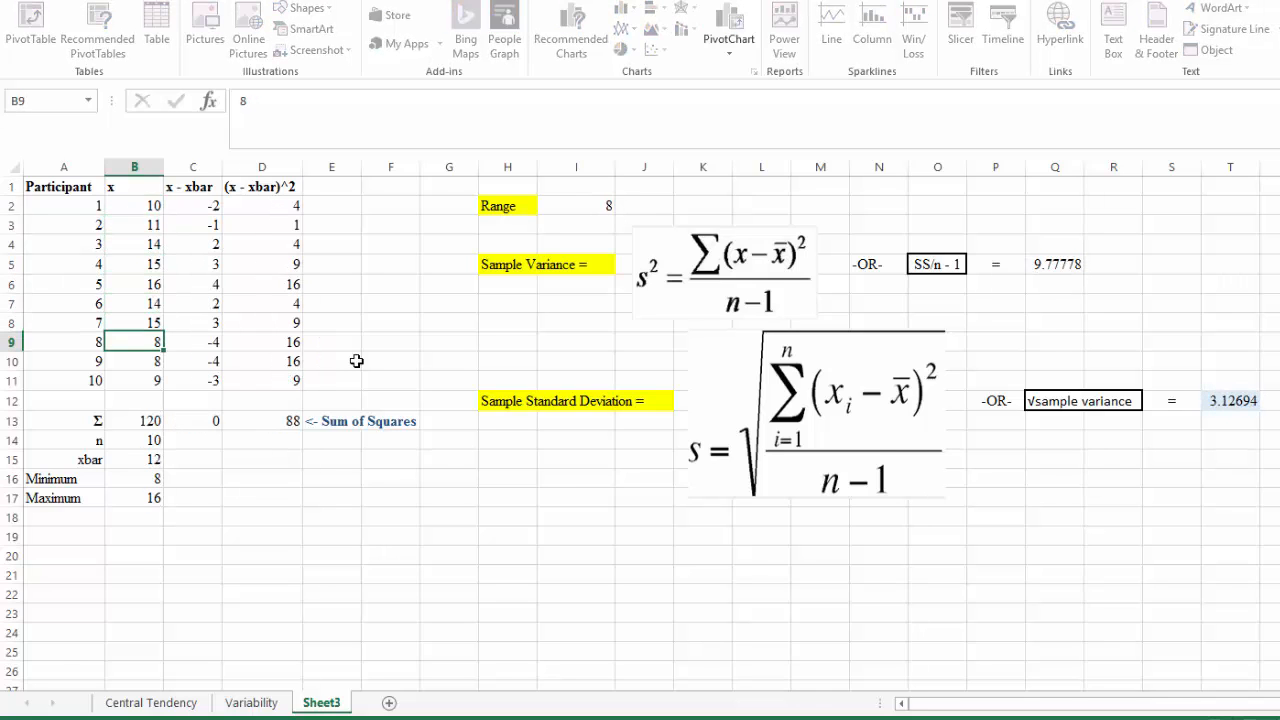
type("13")
key("Return")
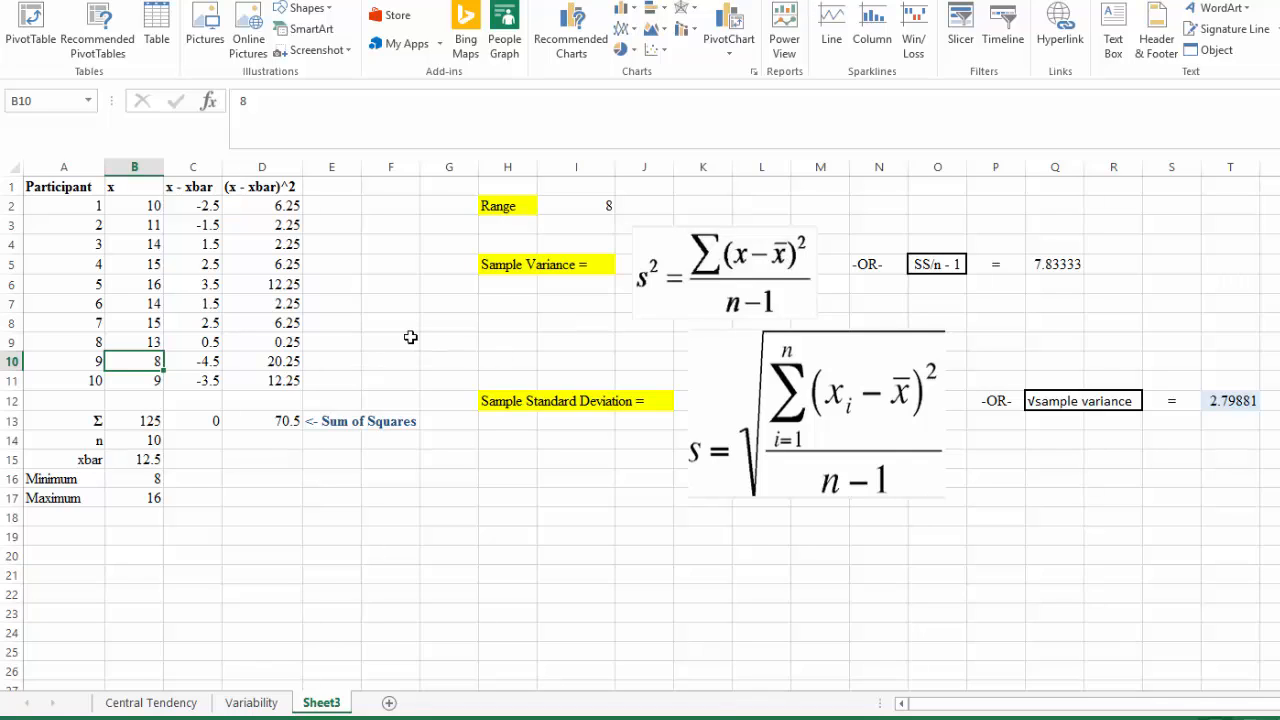
Step: Check the copied formulas for the x sum, n, mean, sample variance and sample standard deviation
left_click(144, 420)
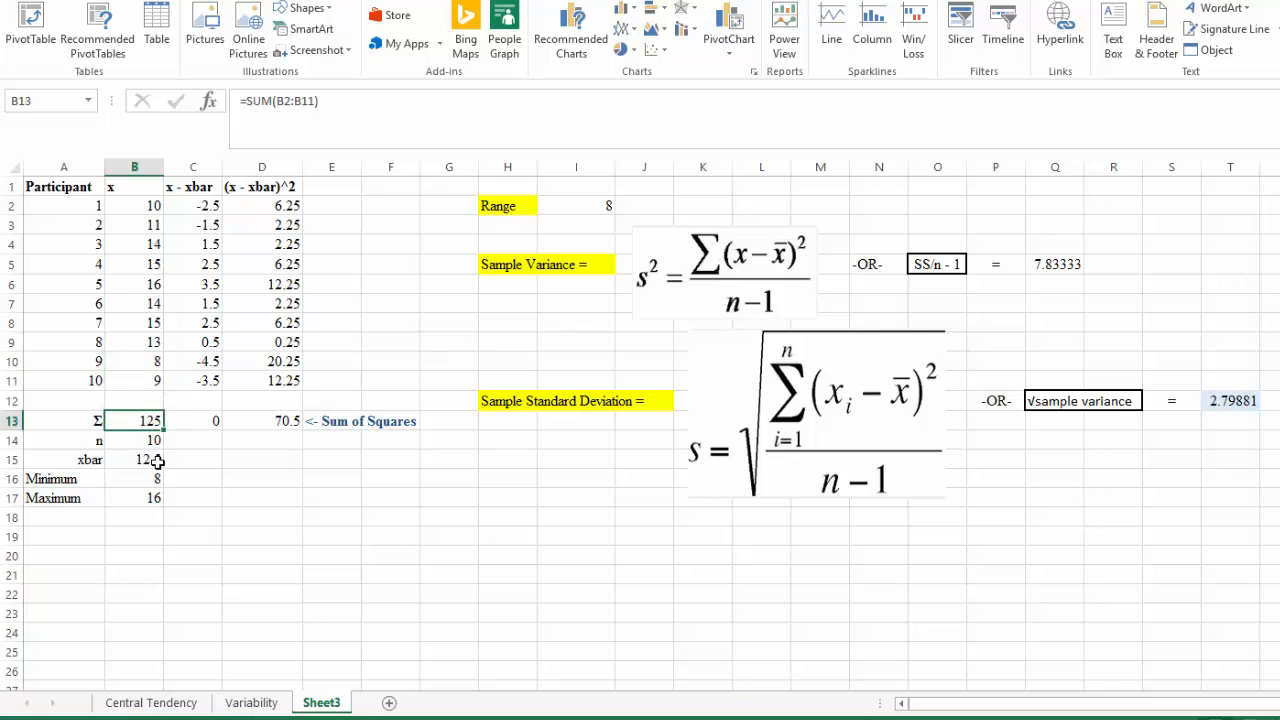
left_click(136, 445)
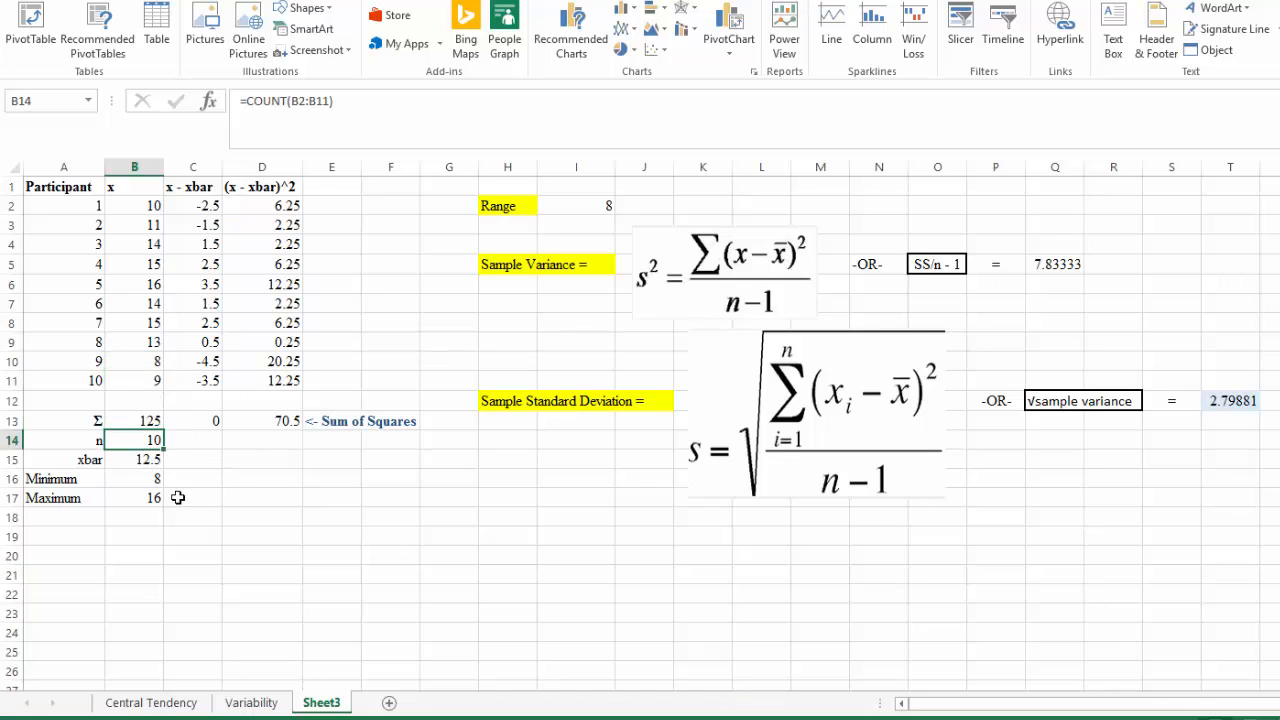
left_click(139, 462)
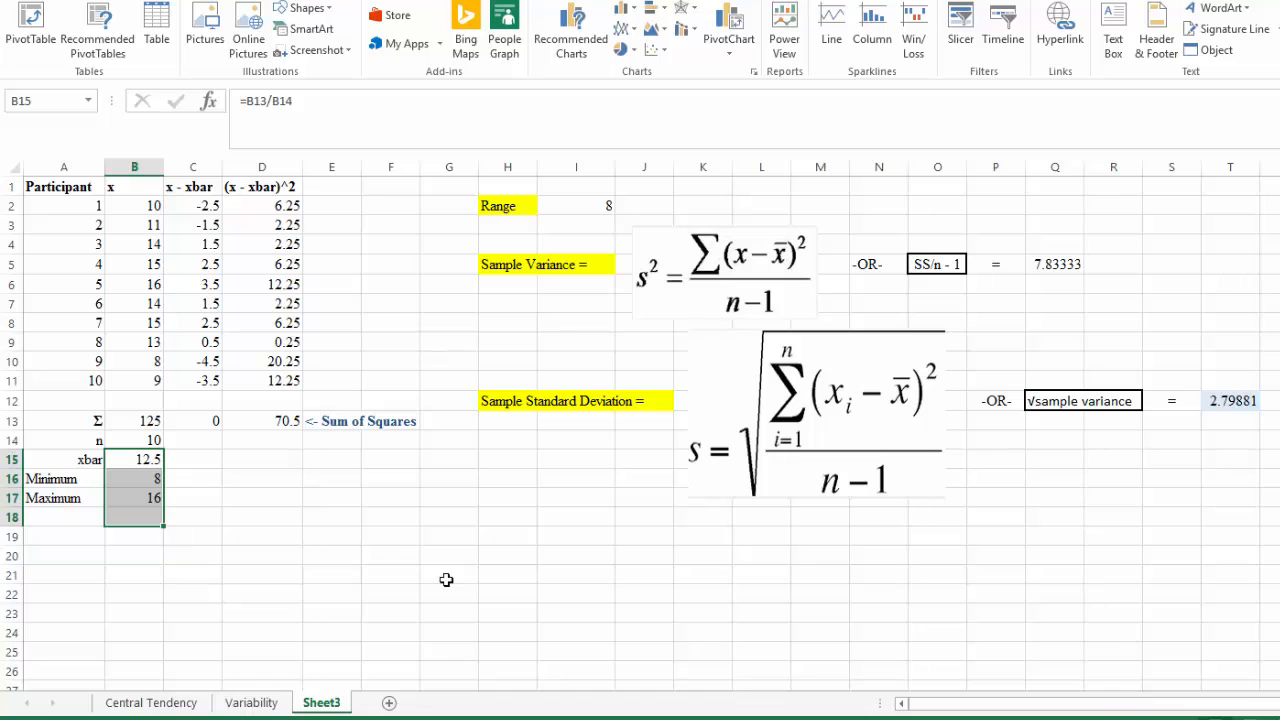
left_click(1062, 262)
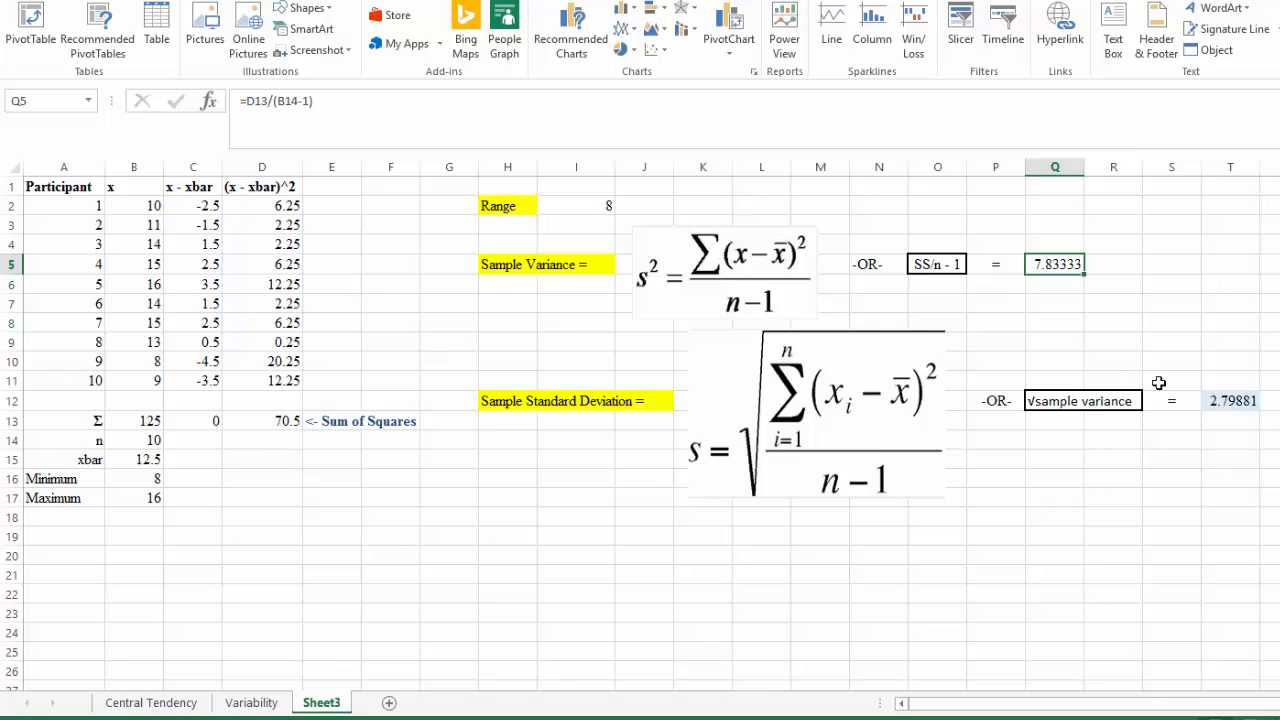
left_click(1232, 400)
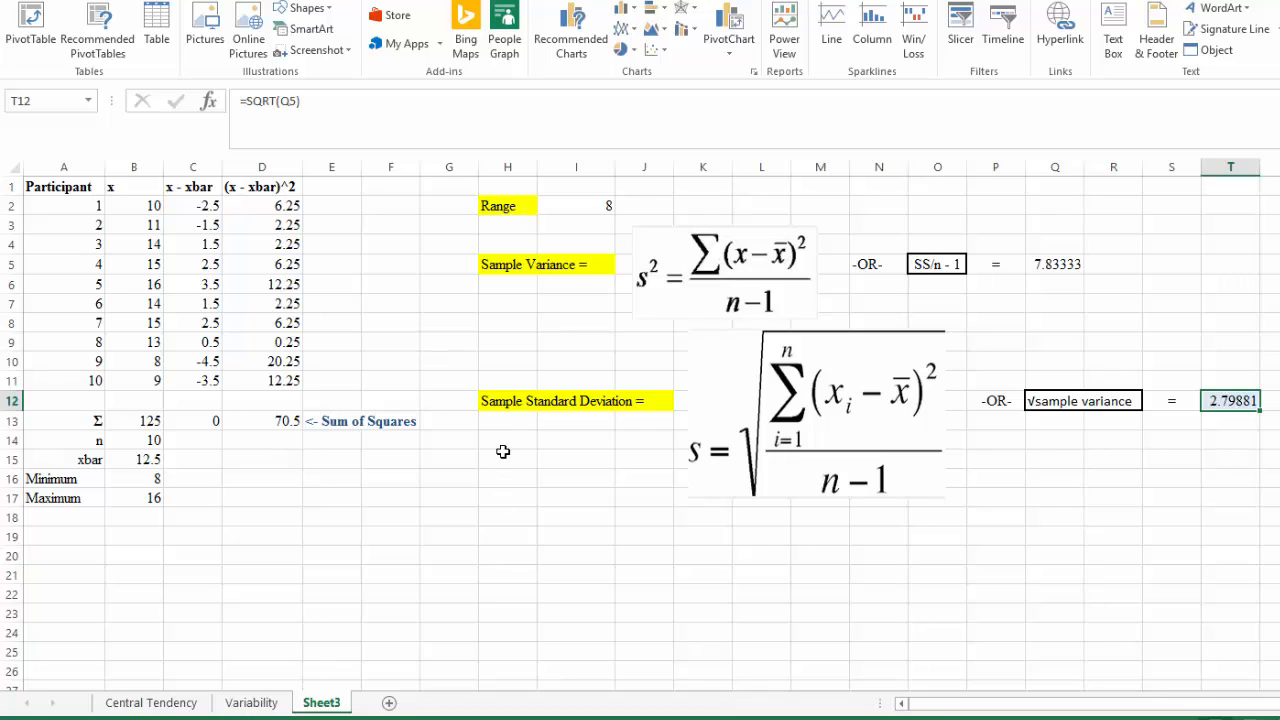
Step: Rename the copied worksheet as 13
right_click(312, 701)
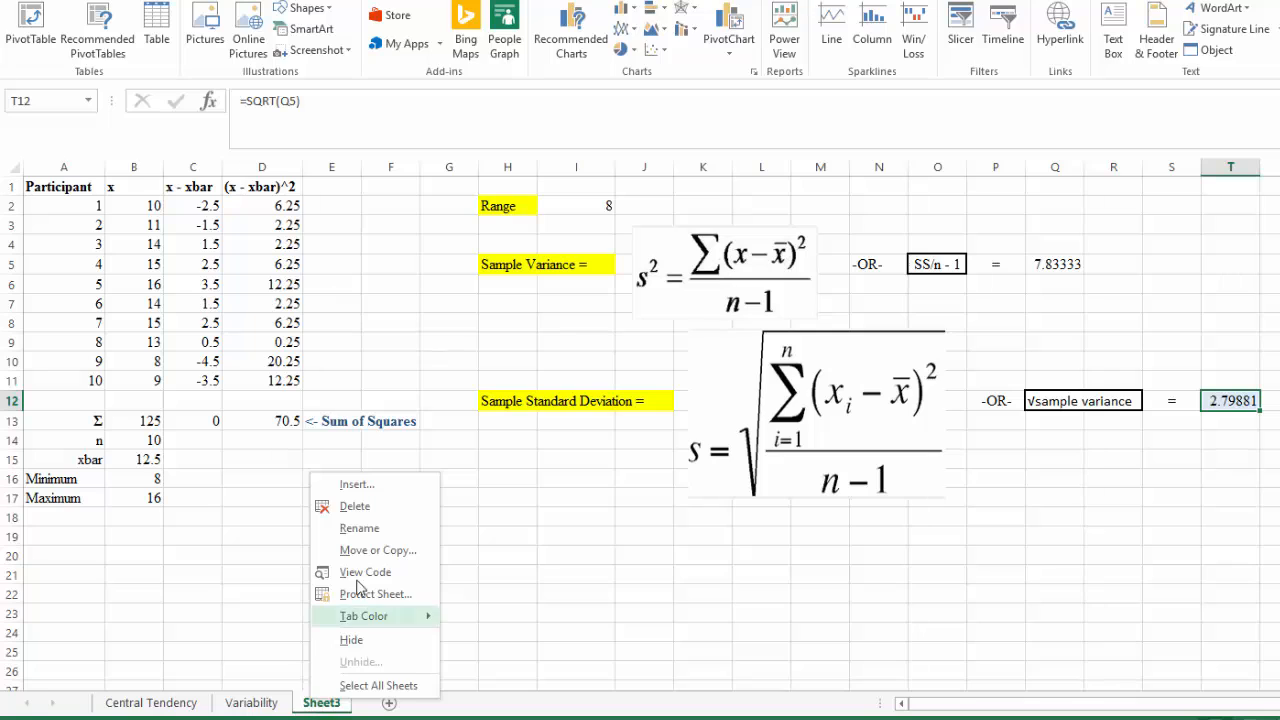
right_click(323, 706)
left_click(413, 533)
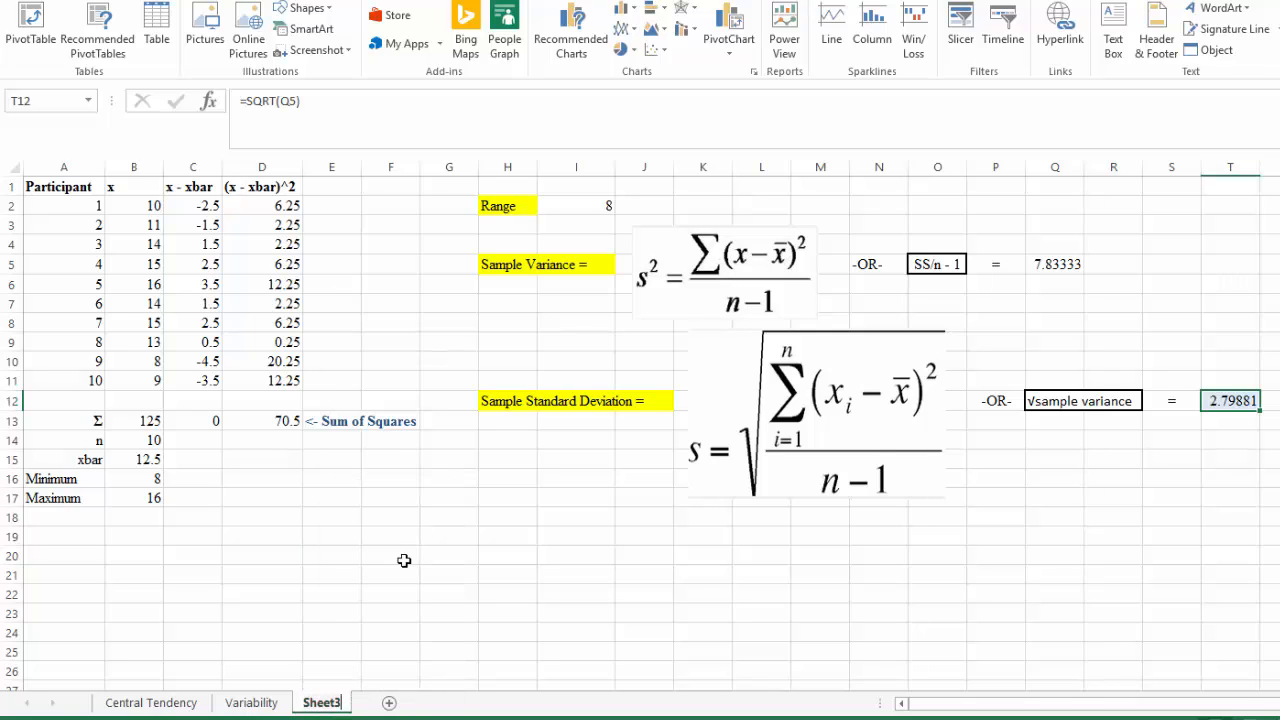
type("13")
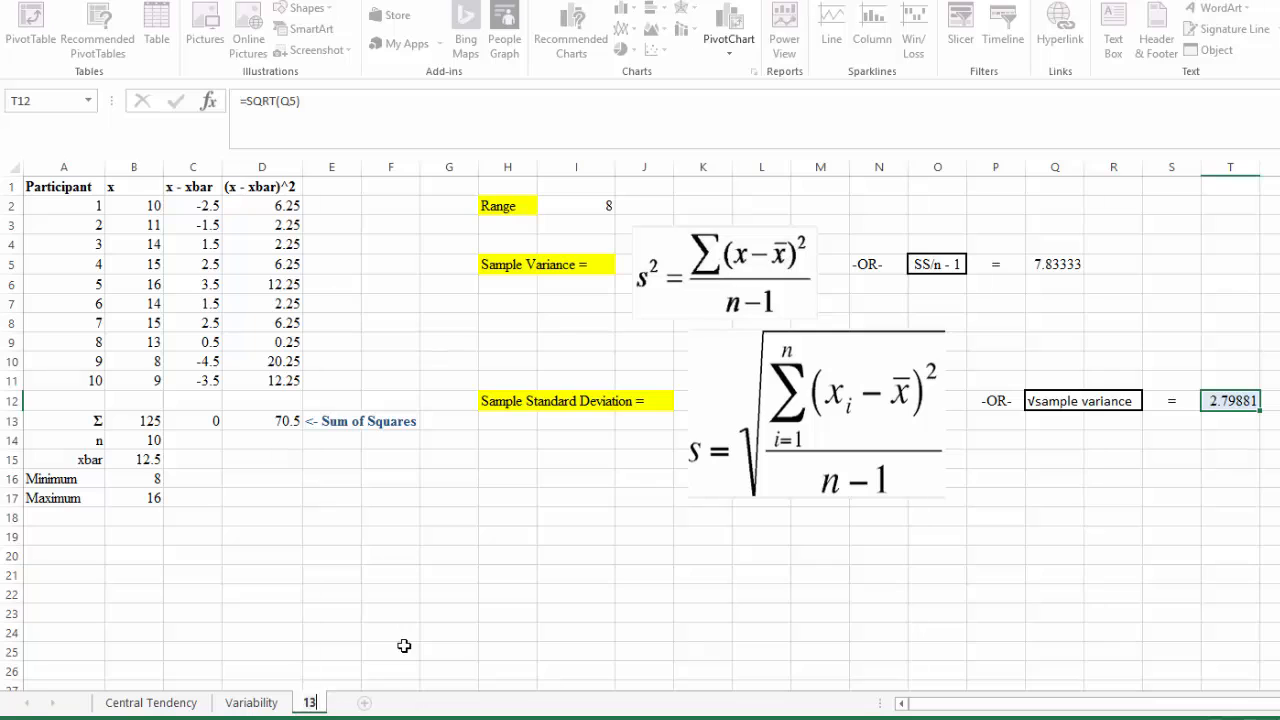
key("Return")
left_click(403, 613)
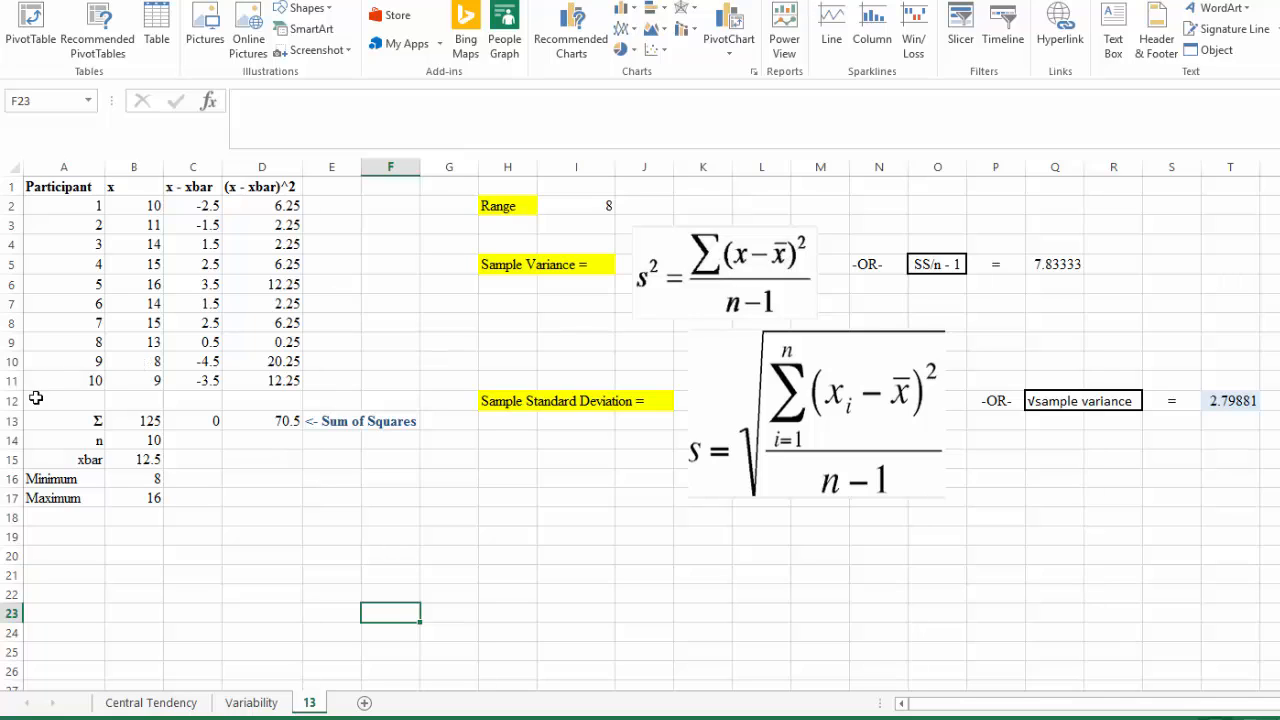
Step: Check the participant numbers in A2:A11 and the empty cell A12 below them
left_click_drag(78, 205, 78, 380)
left_click(84, 406)
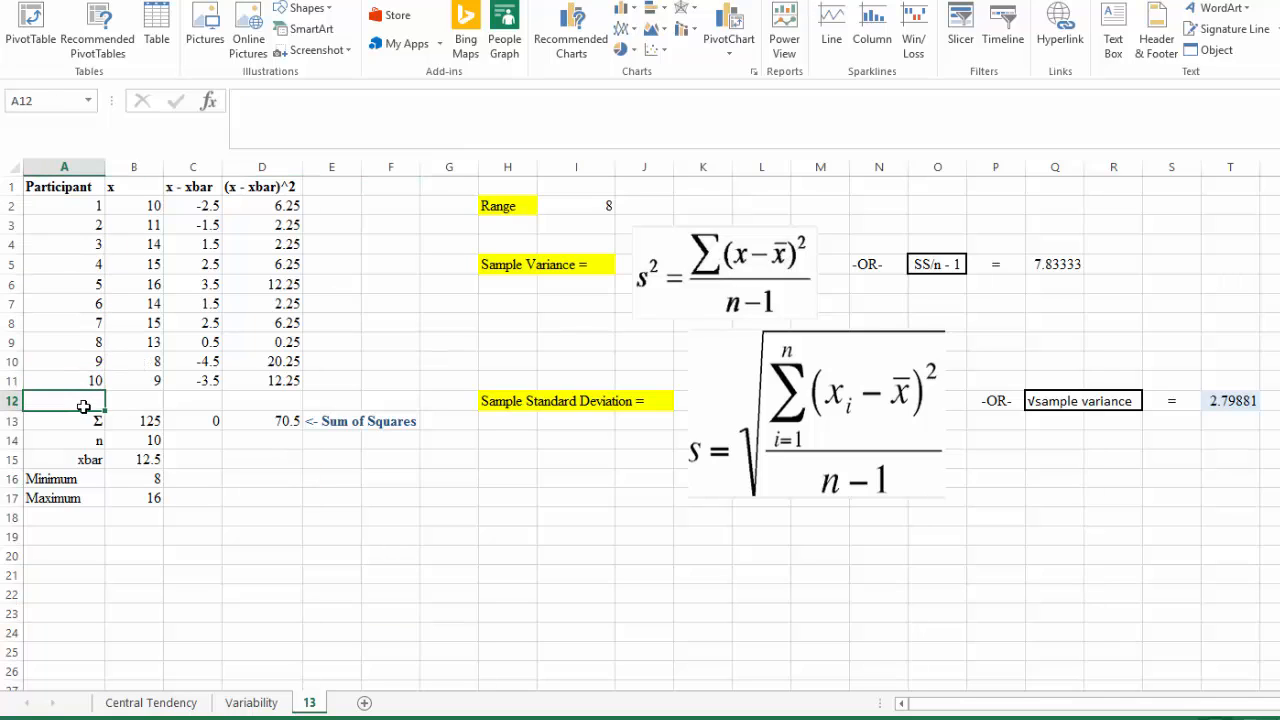
Step: Insert five blank rows at rows 12 to 16, above the summary rows
left_click(8, 400)
left_click_drag(12, 400, 12, 479)
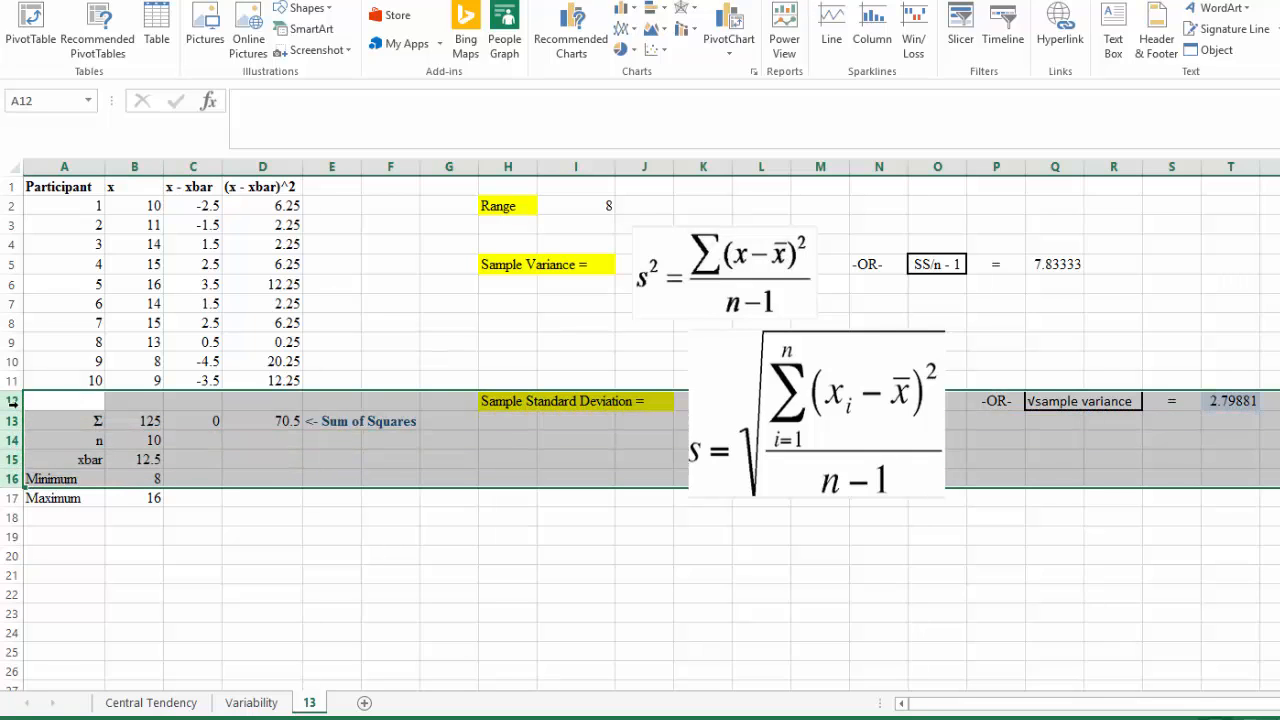
right_click(16, 403)
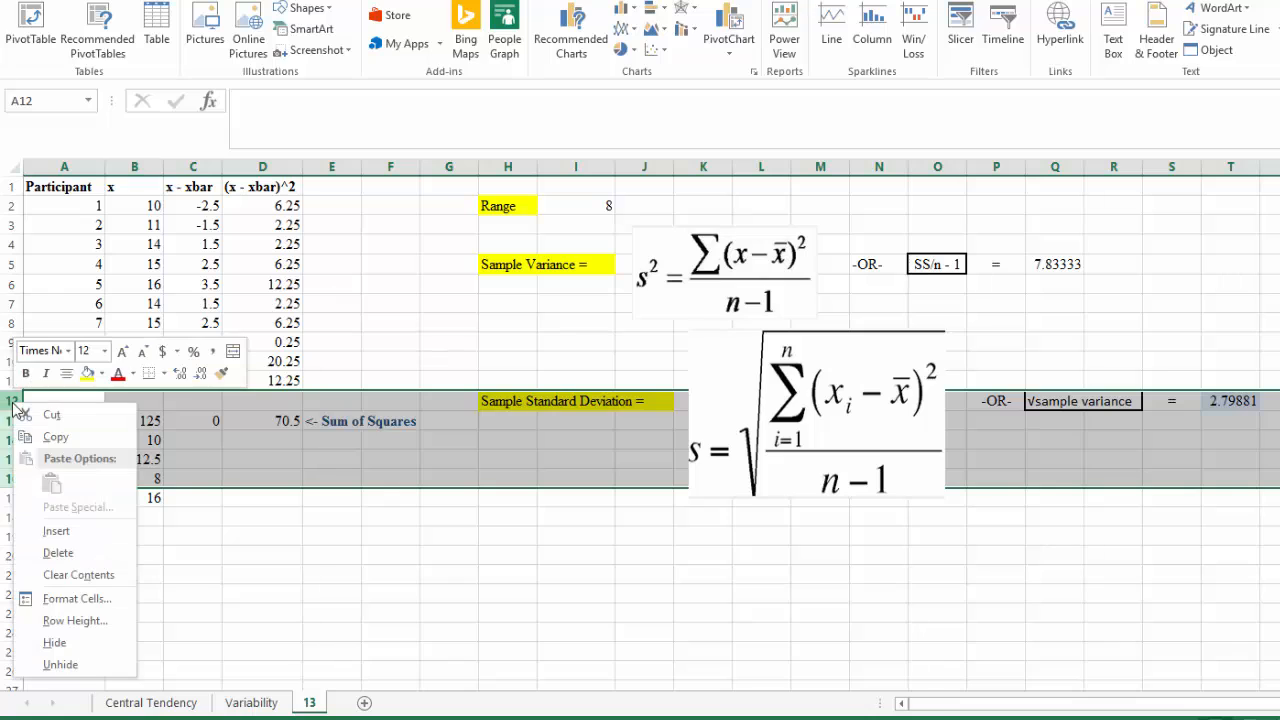
left_click(56, 531)
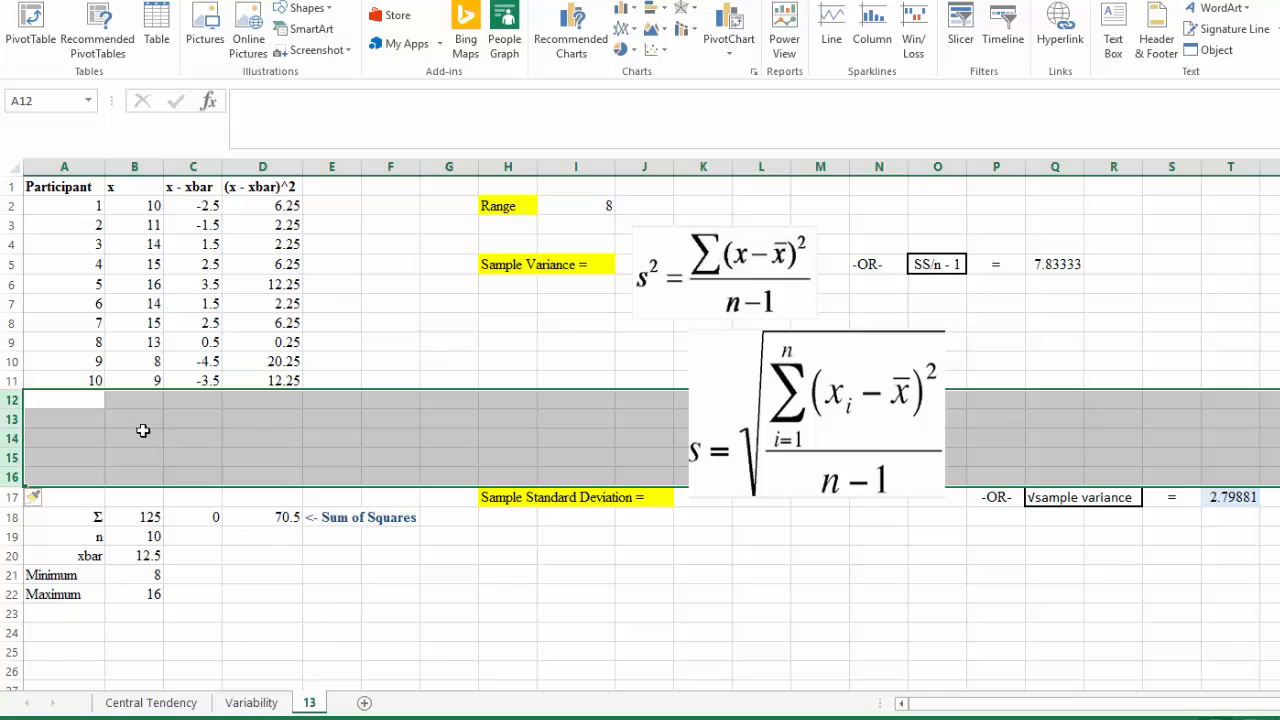
Step: Try deleting the blank rows 12 to 16 and undo the deletion
left_click_drag(12, 395, 12, 479)
right_click(12, 484)
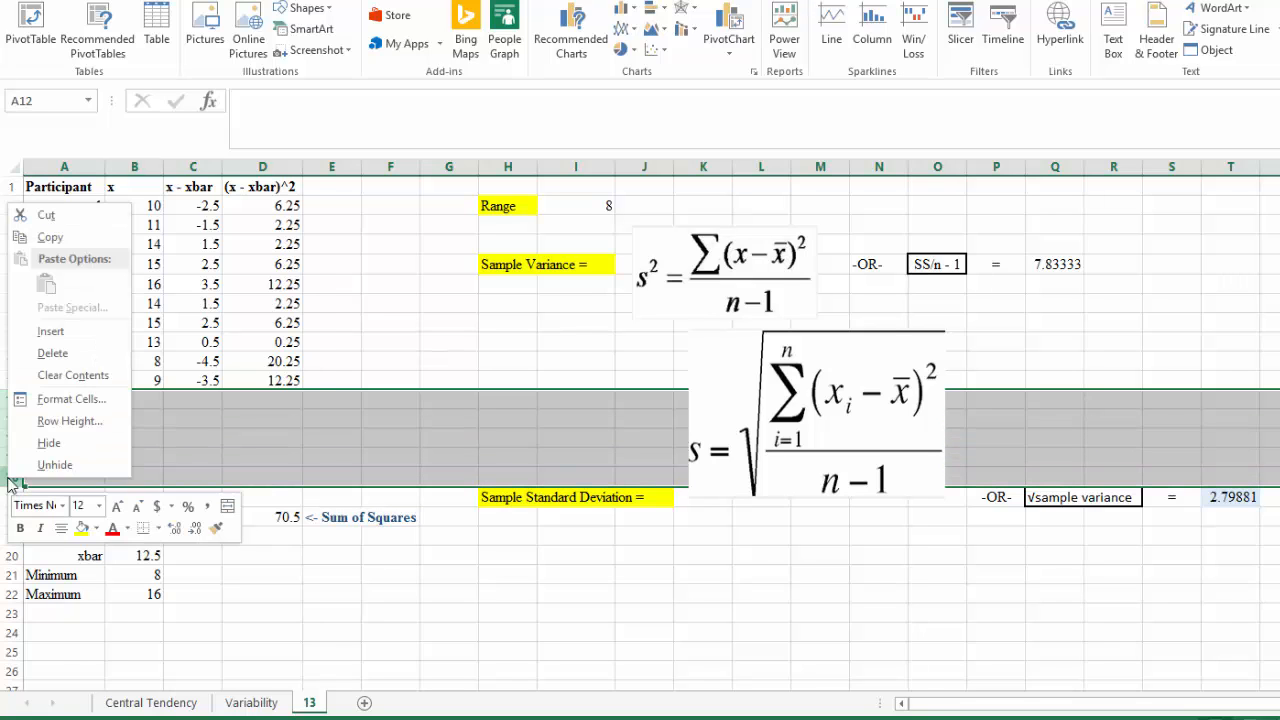
left_click(52, 353)
key("ctrl+z")
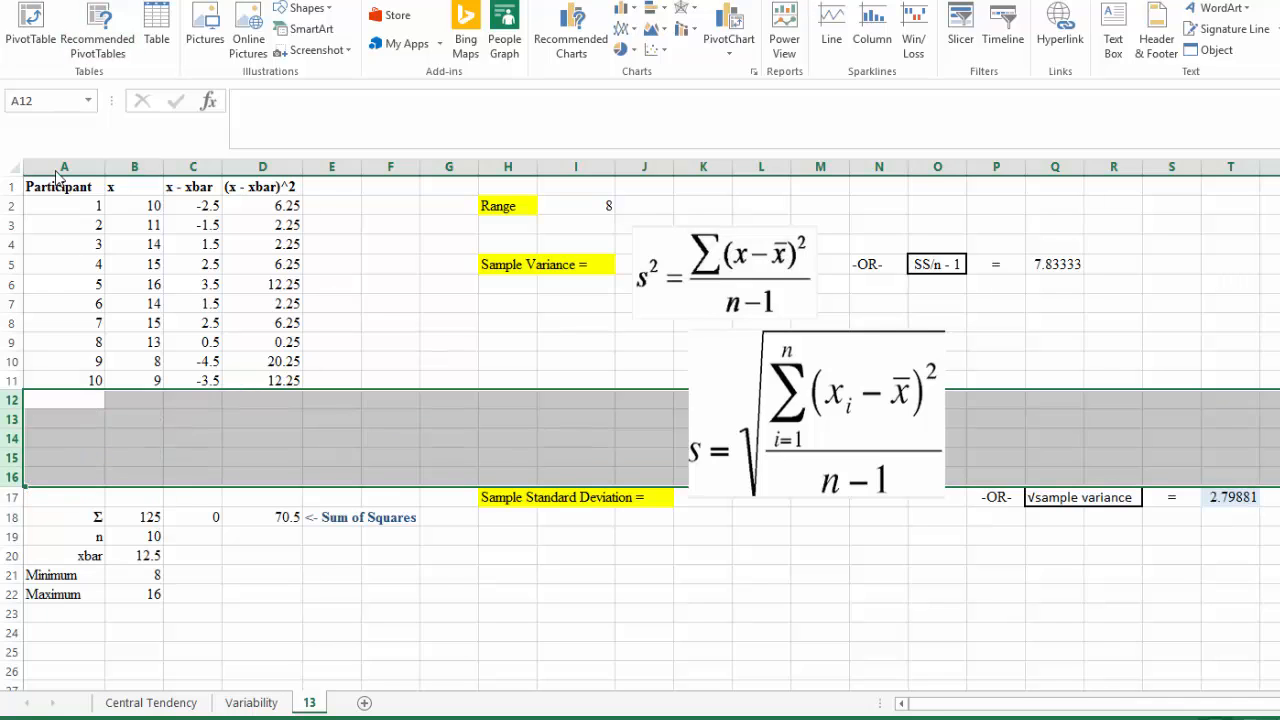
Step: Extend the participant numbers in column A to 15 and fill the x series from B2:B6 down to B16
left_click(118, 376)
left_click(100, 377)
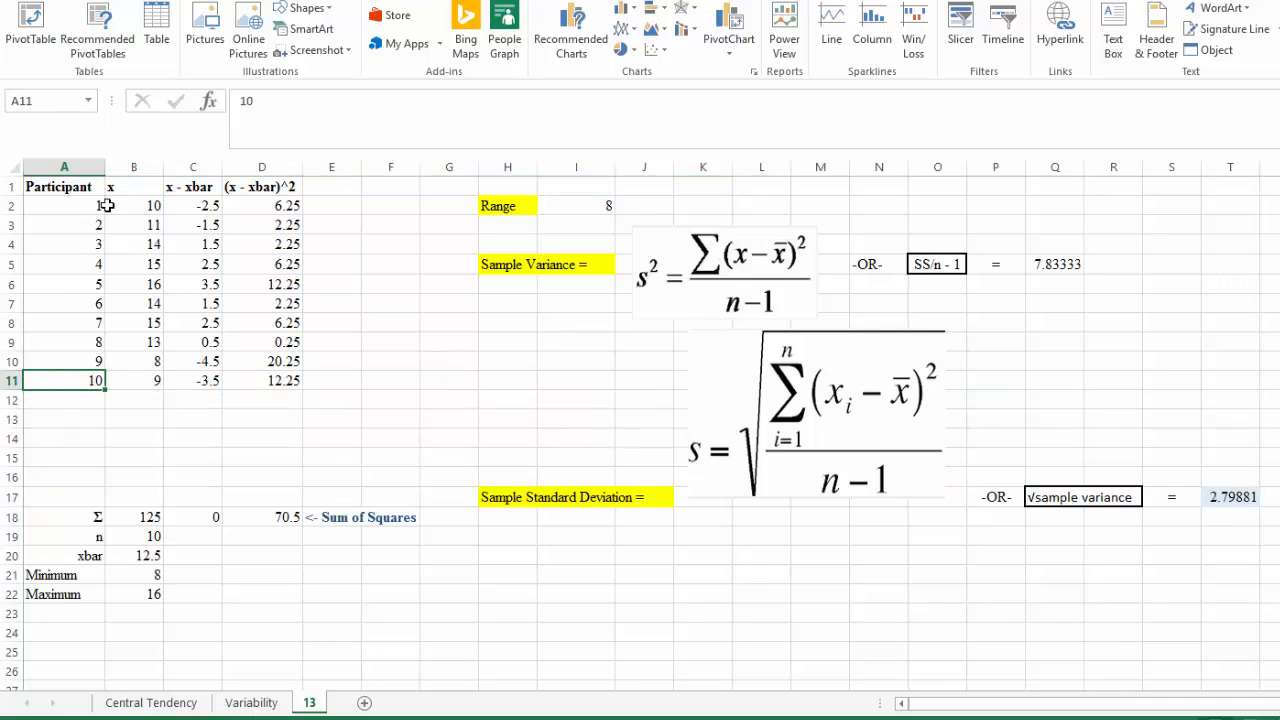
left_click_drag(88, 205, 74, 286)
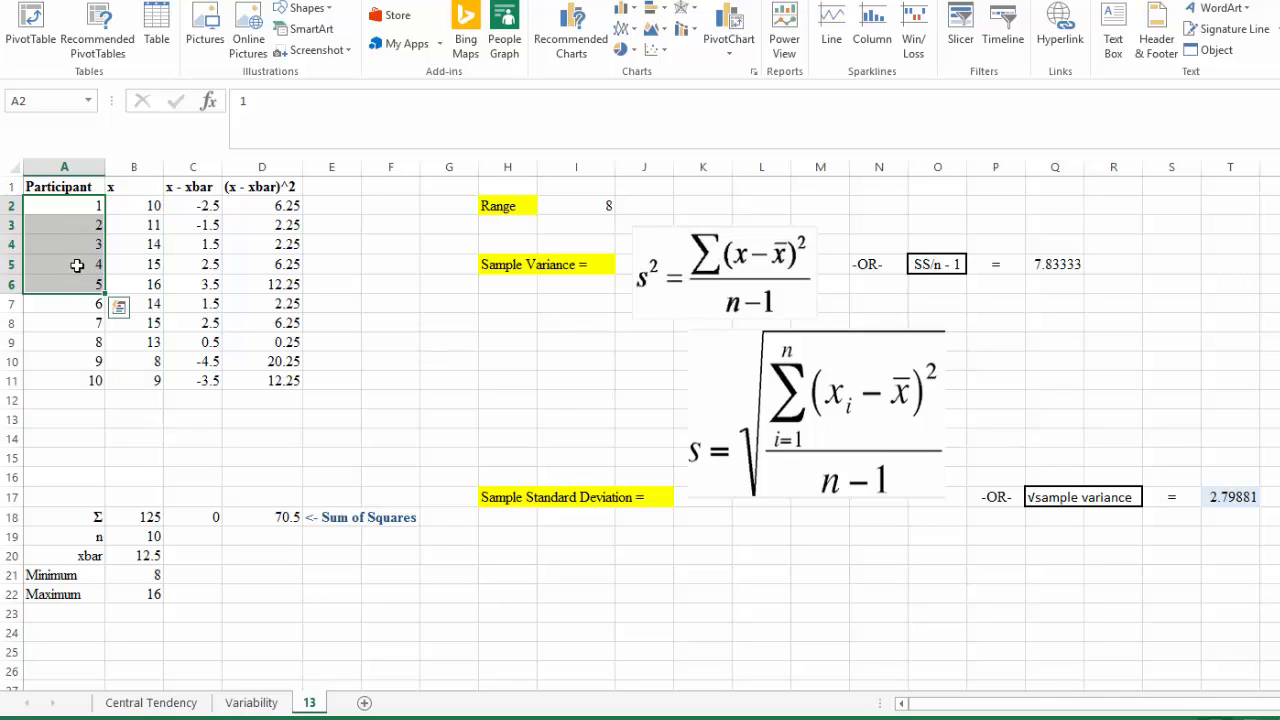
left_click_drag(104, 298, 86, 491)
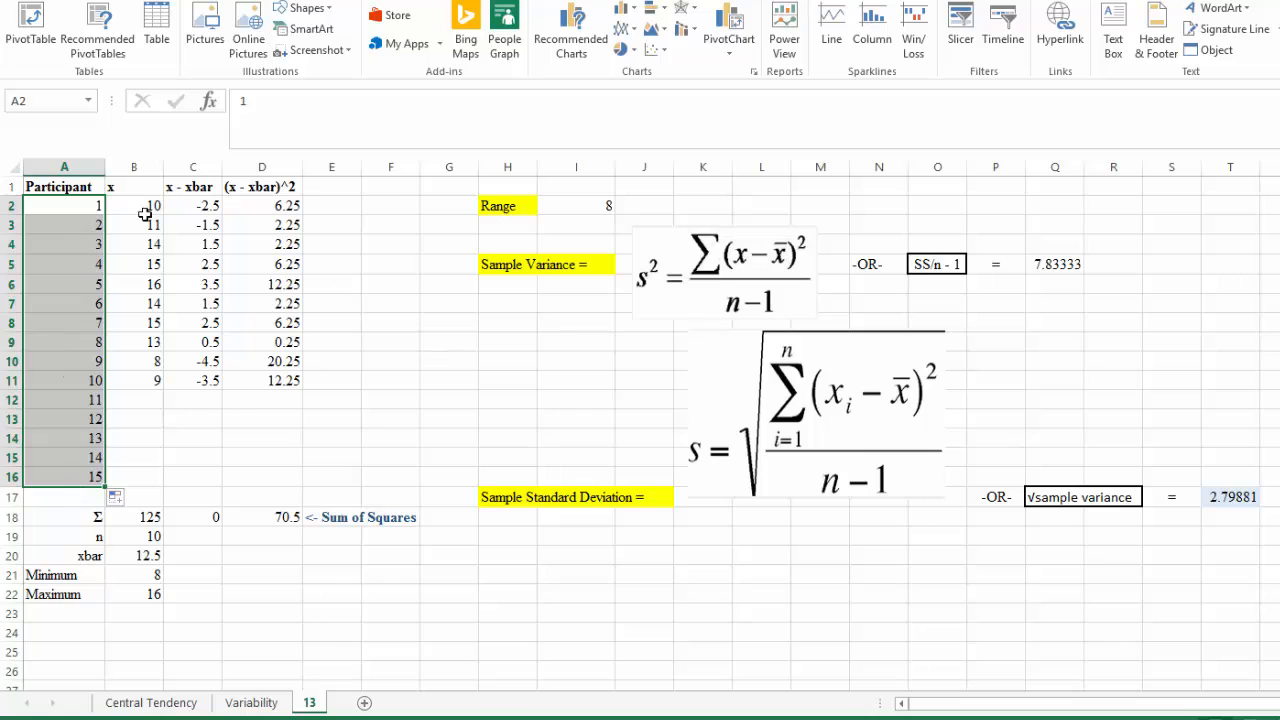
left_click_drag(143, 207, 130, 470)
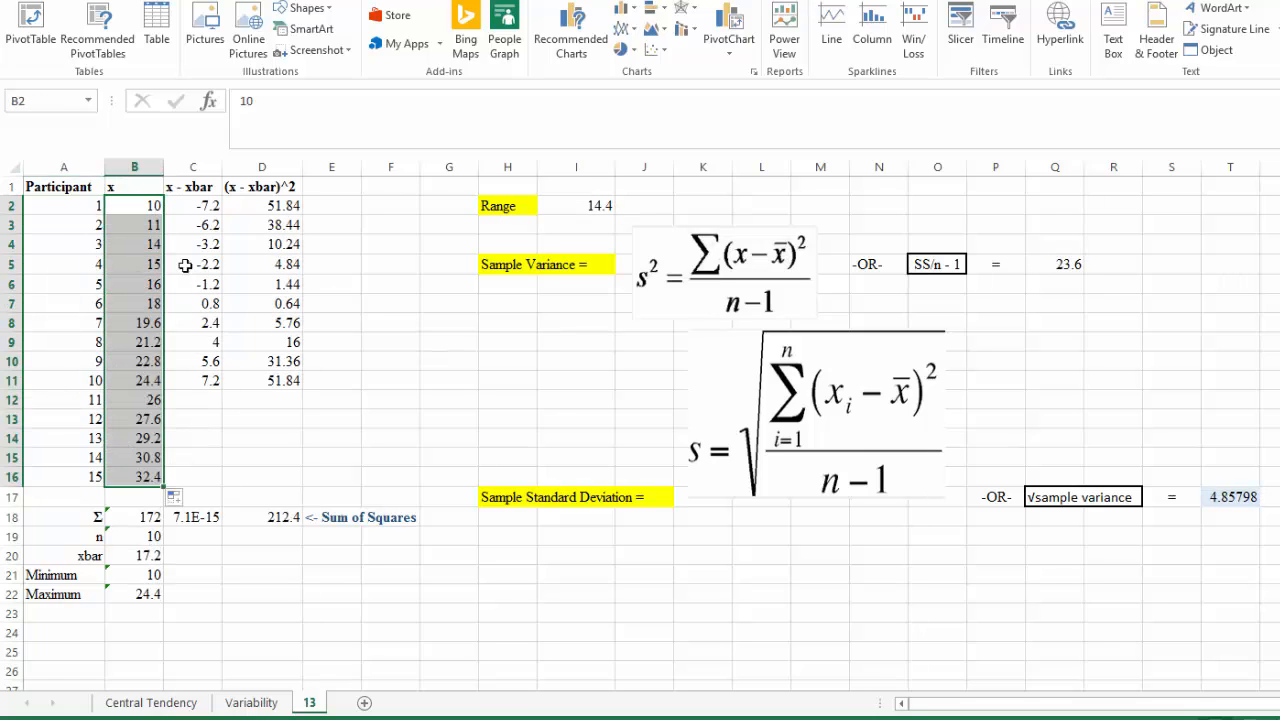
Step: Fill the x - xbar and (x - xbar)^2 formulas from C2 and D2 down to row 16
left_click(186, 211)
left_click_drag(186, 211, 221, 485)
left_click(276, 206)
left_click_drag(272, 232, 255, 486)
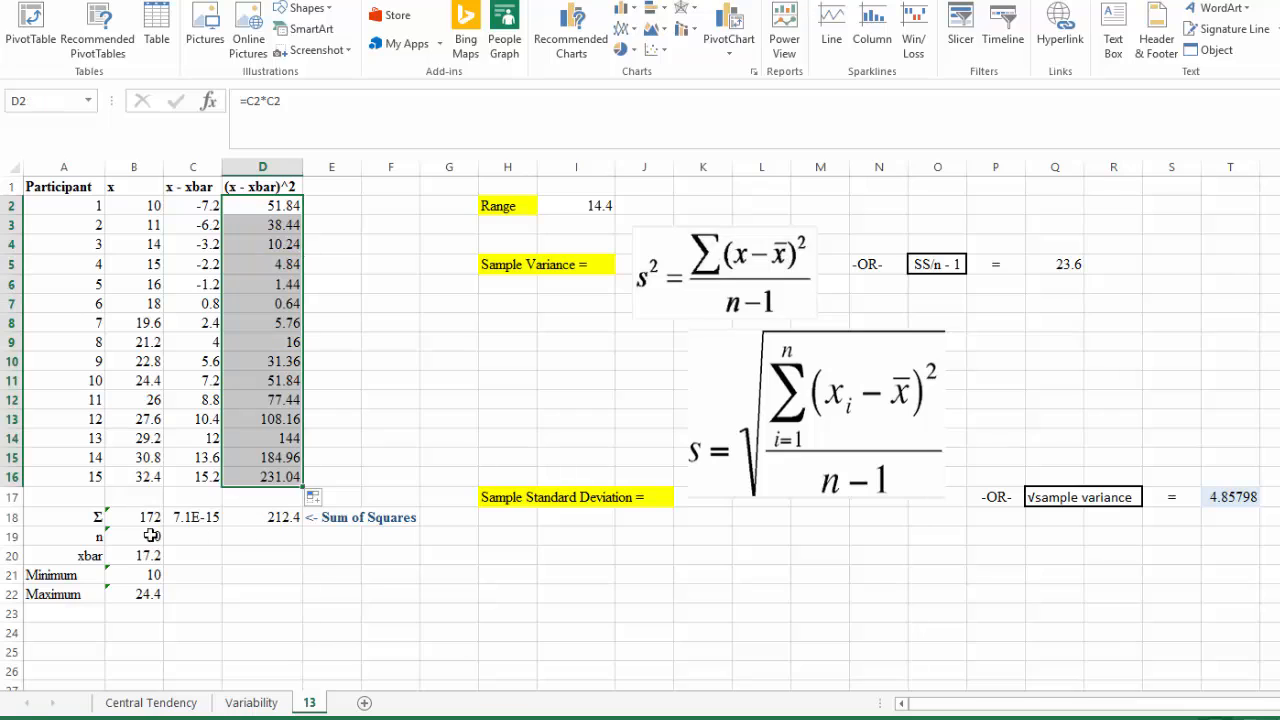
Step: Extend the x sum formula in B18 to cover B2:B16
left_click(138, 519)
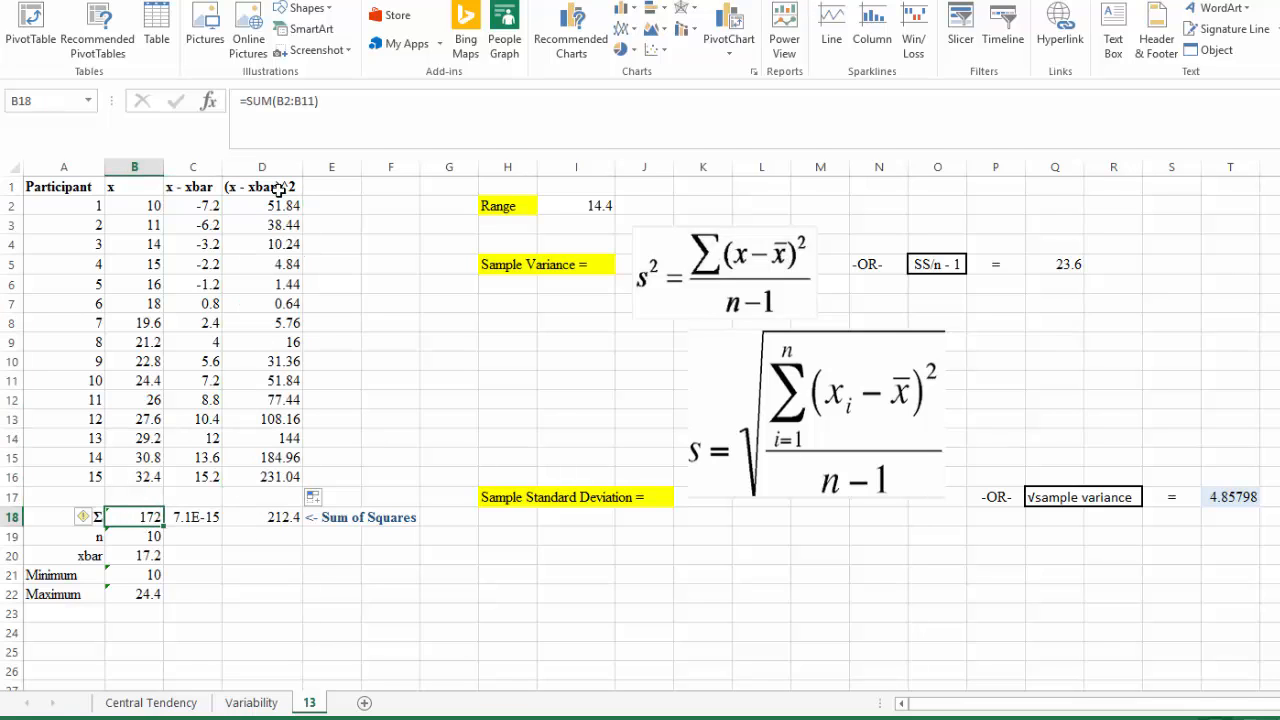
left_click(298, 98)
left_click_drag(163, 389, 157, 481)
key("Return")
Step: Extend the x - xbar sum formula in C18 to cover C2:C16
left_click(190, 519)
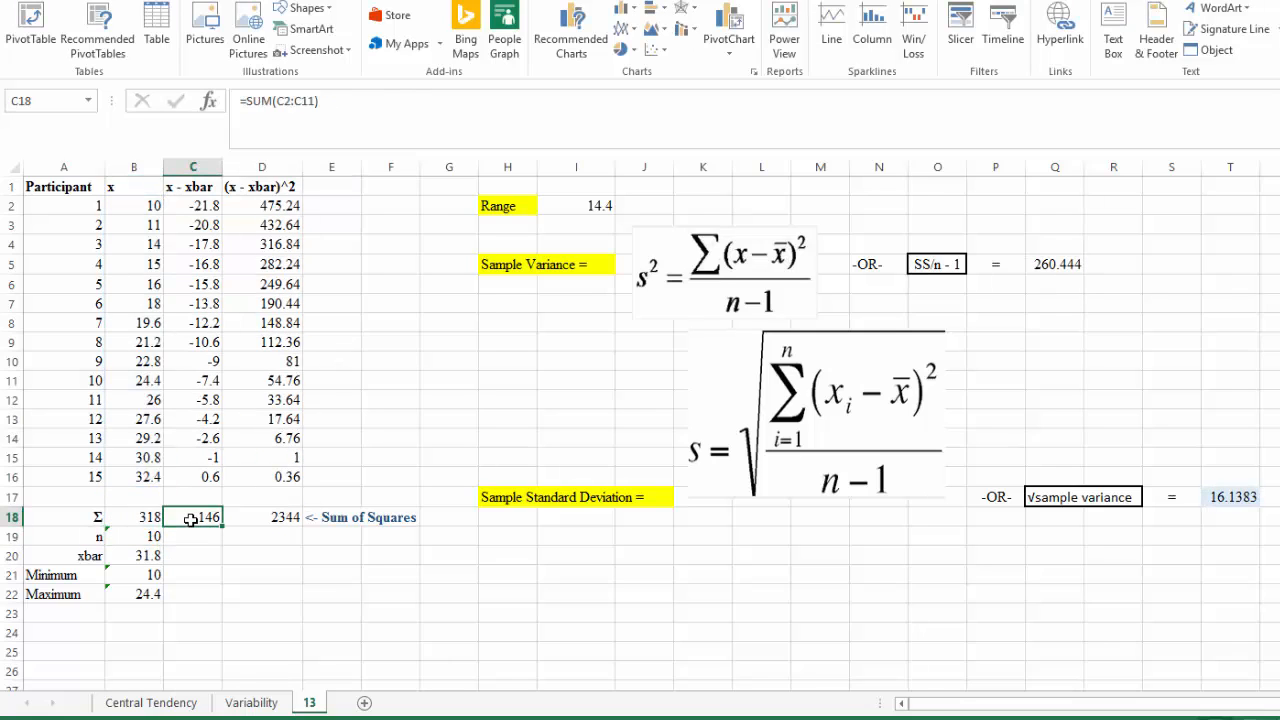
left_click(303, 100)
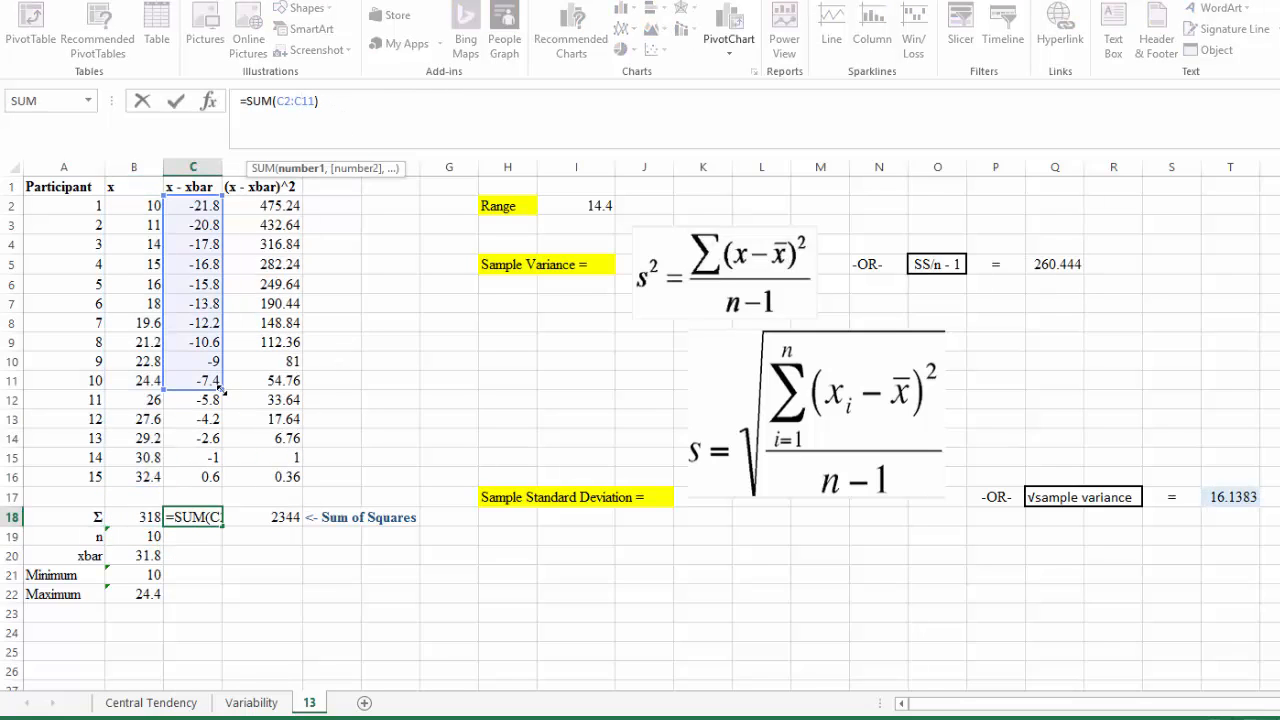
left_click_drag(222, 391, 216, 487)
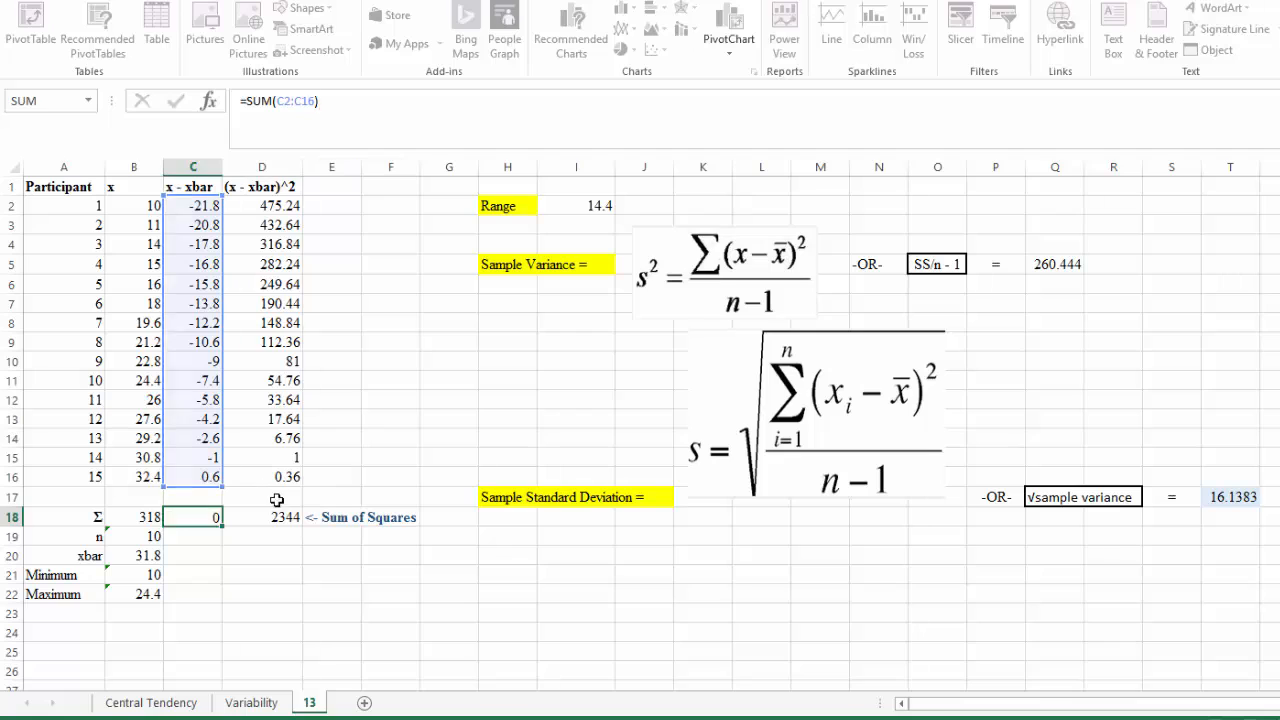
key("Return")
Step: Extend the sum of squares formula in D18 to cover D2:D16
left_click(262, 517)
left_click(300, 100)
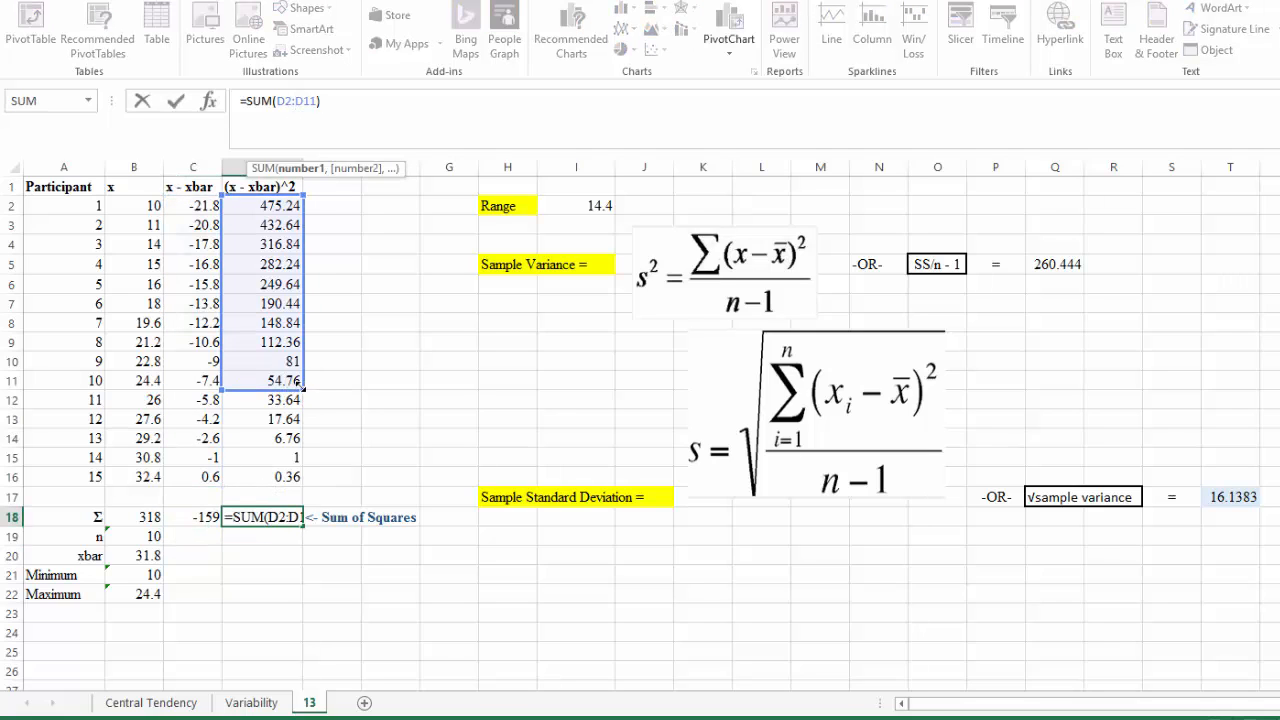
left_click_drag(303, 393, 303, 487)
key("Return")
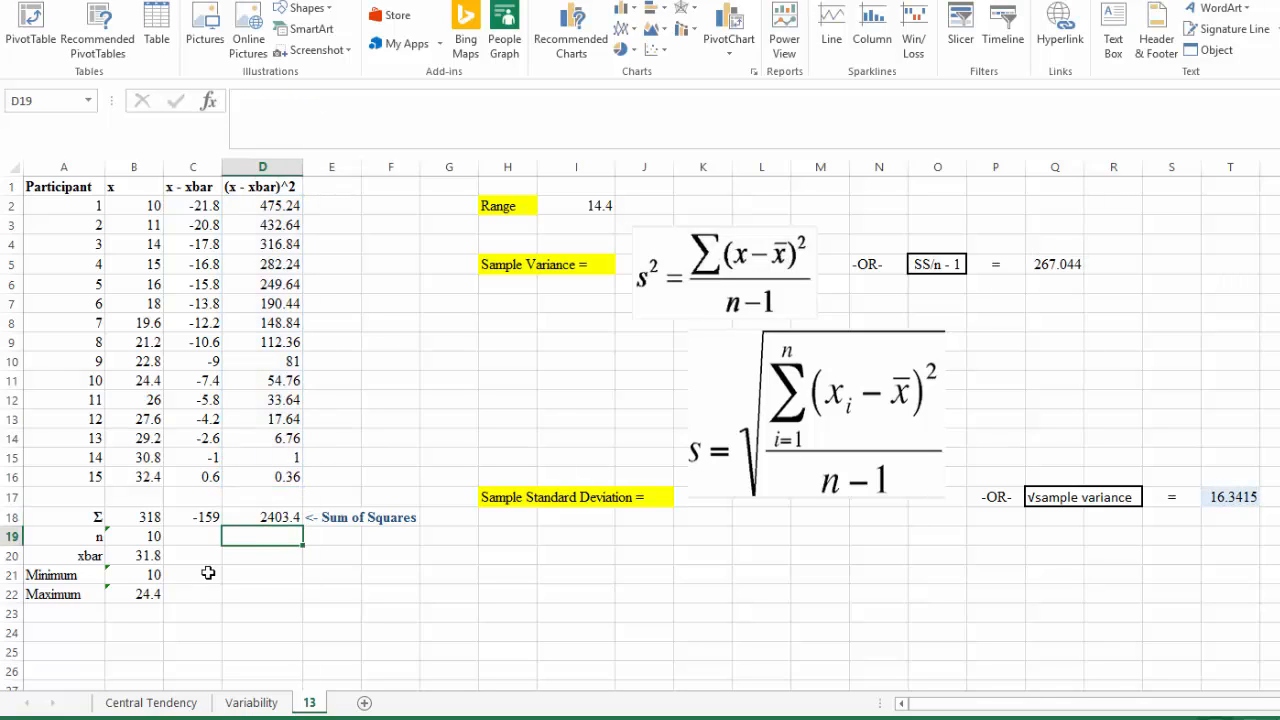
Step: Extend the COUNT formula for n in B19 to cover B2:B16
left_click(197, 519)
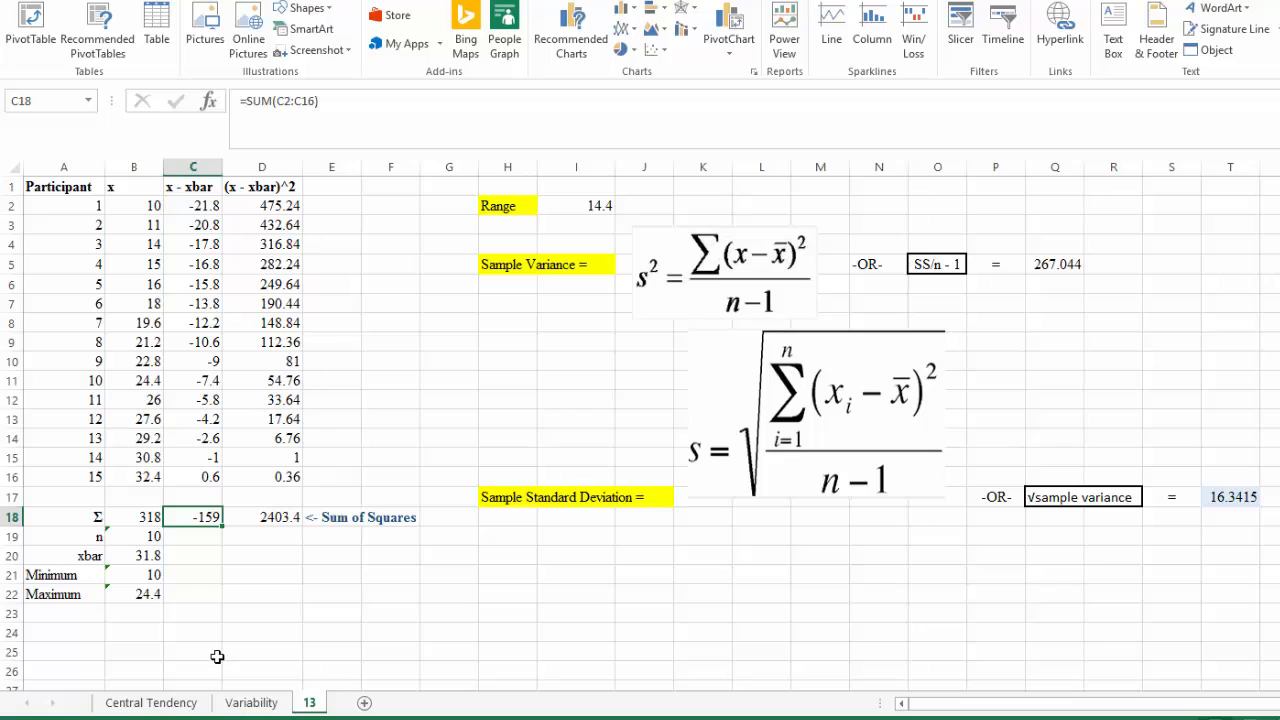
left_click(140, 536)
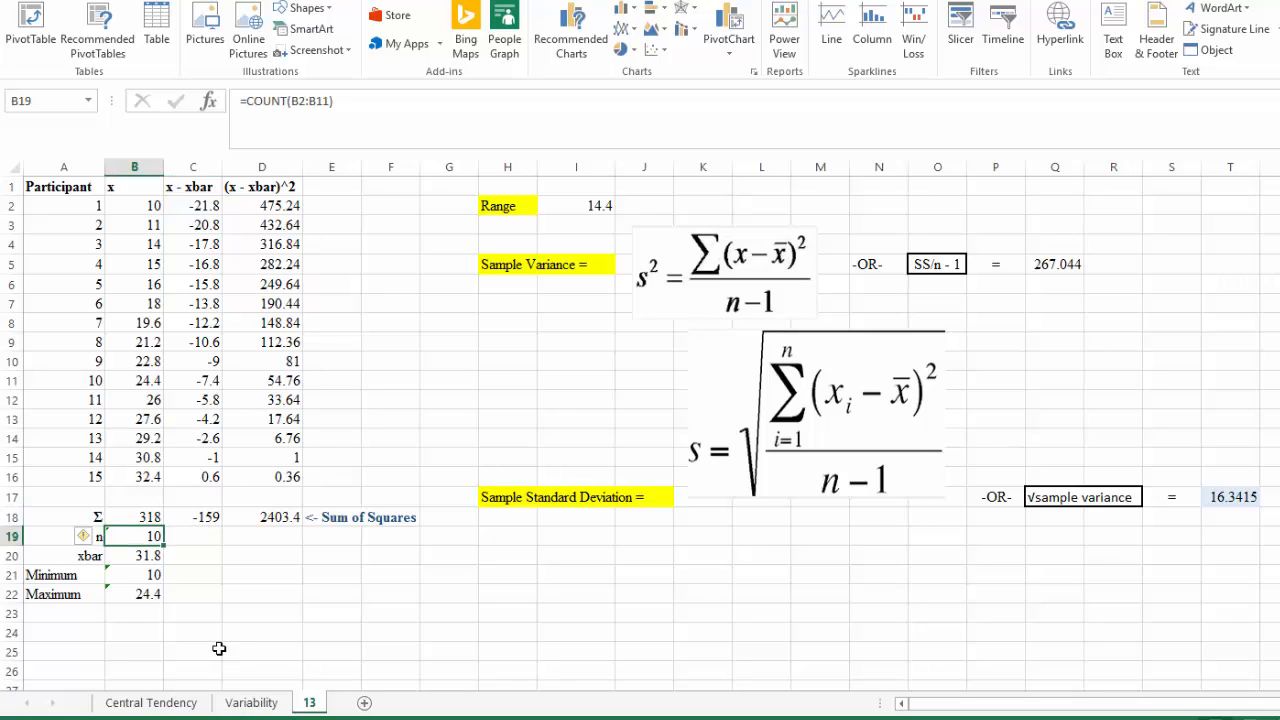
left_click(310, 104)
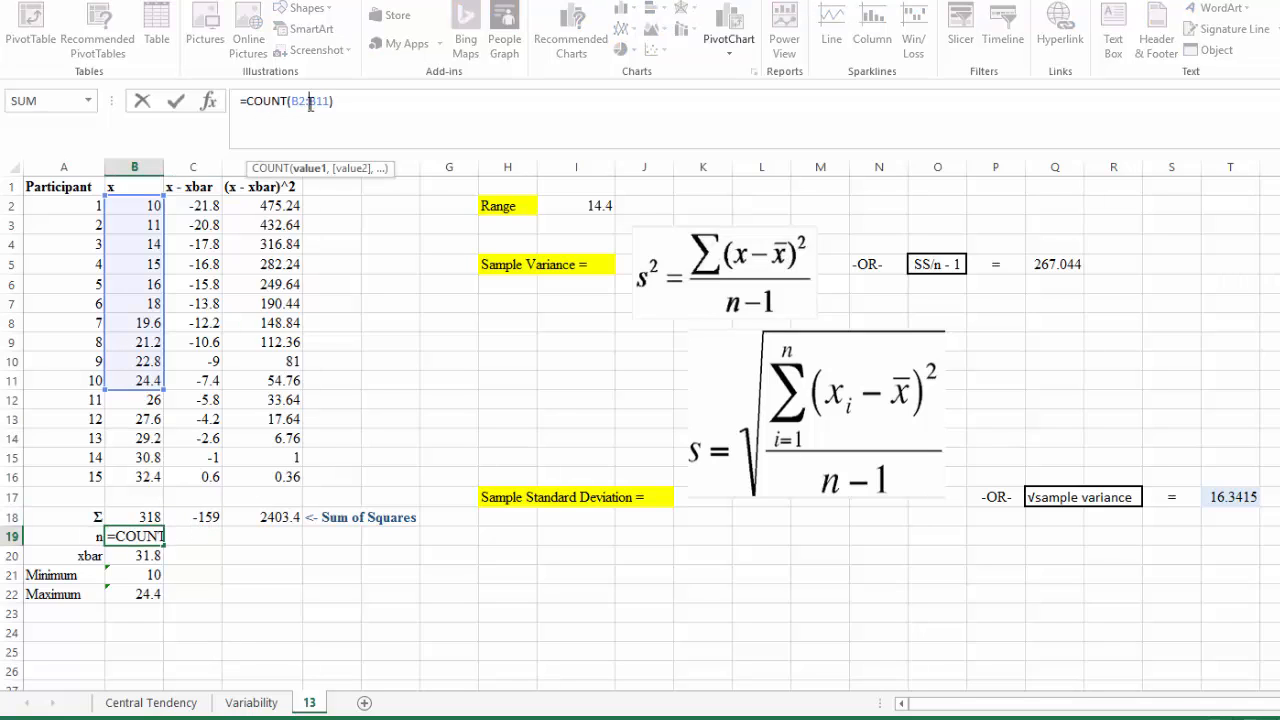
left_click(135, 399)
key("Escape")
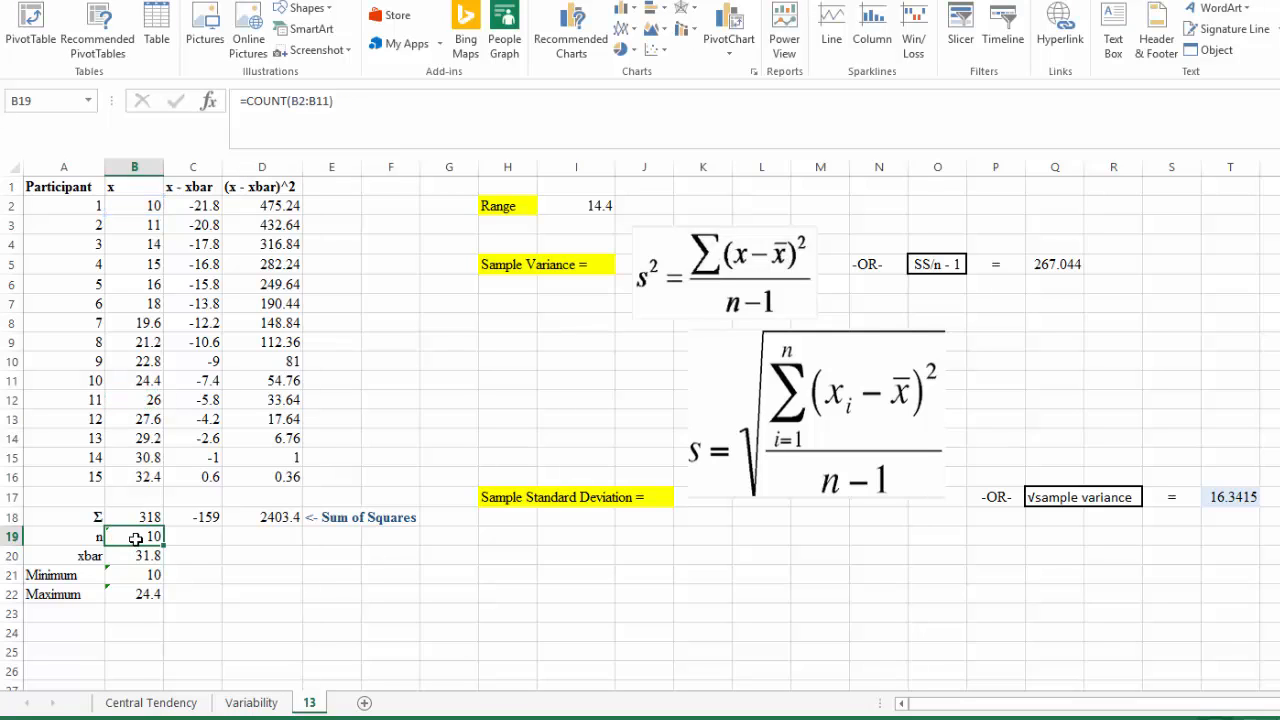
left_click(302, 119)
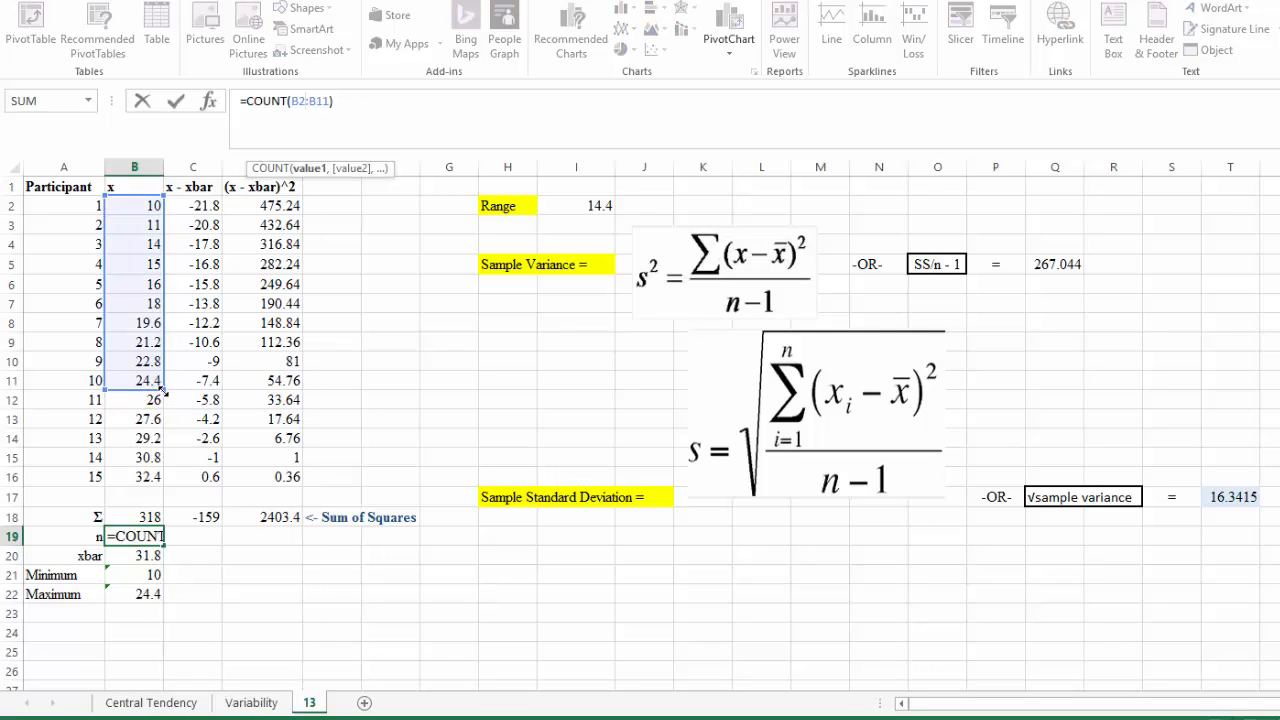
left_click_drag(160, 387, 163, 486)
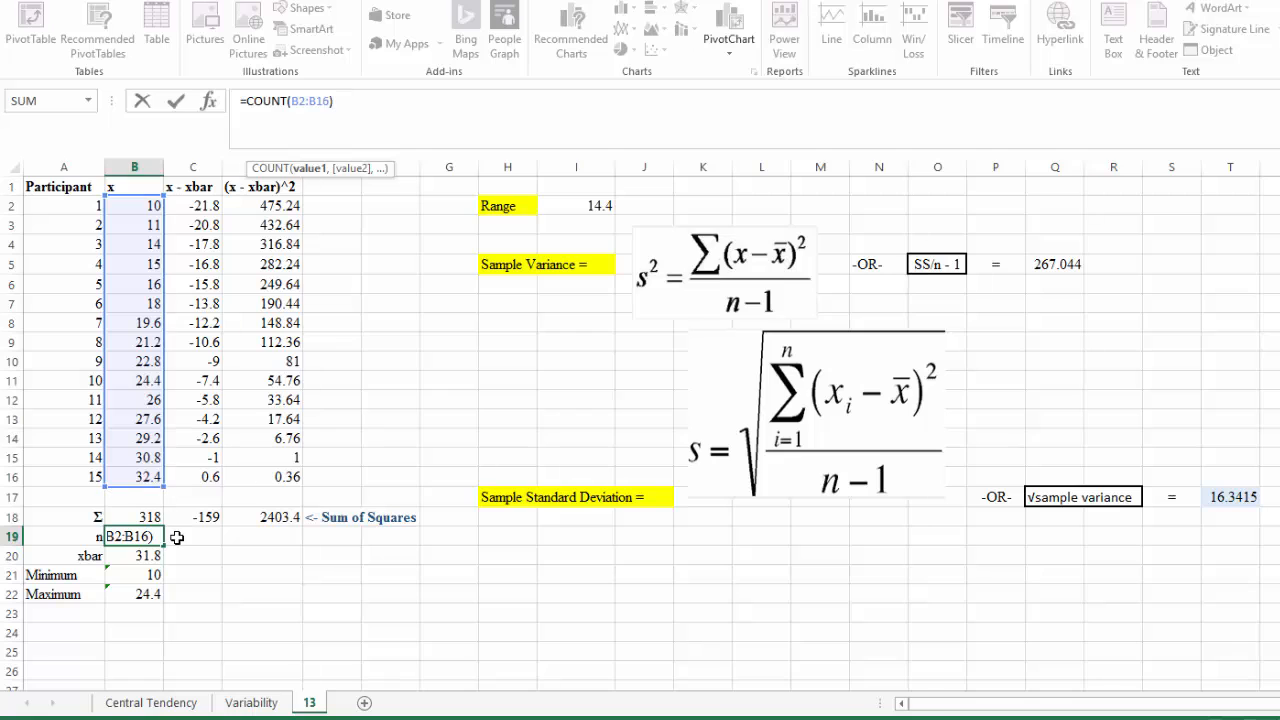
key("Return")
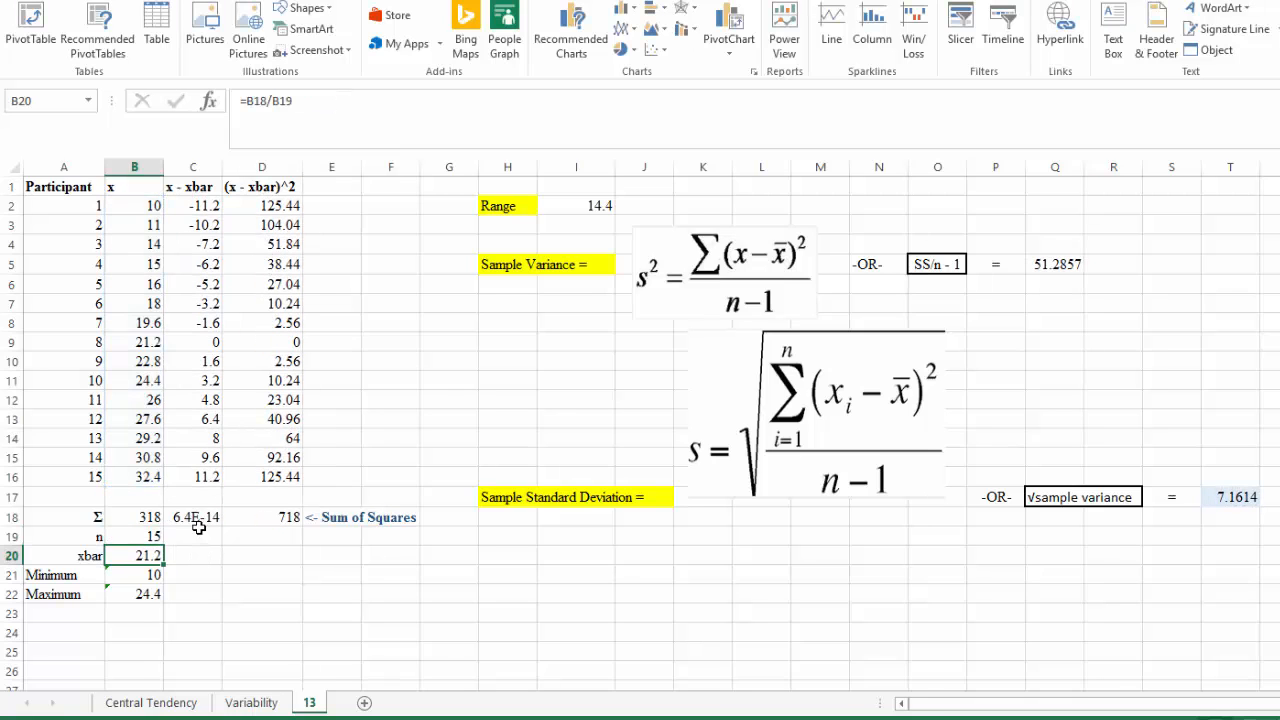
Step: Check the x - xbar sum and its formula in C18
left_click(185, 518)
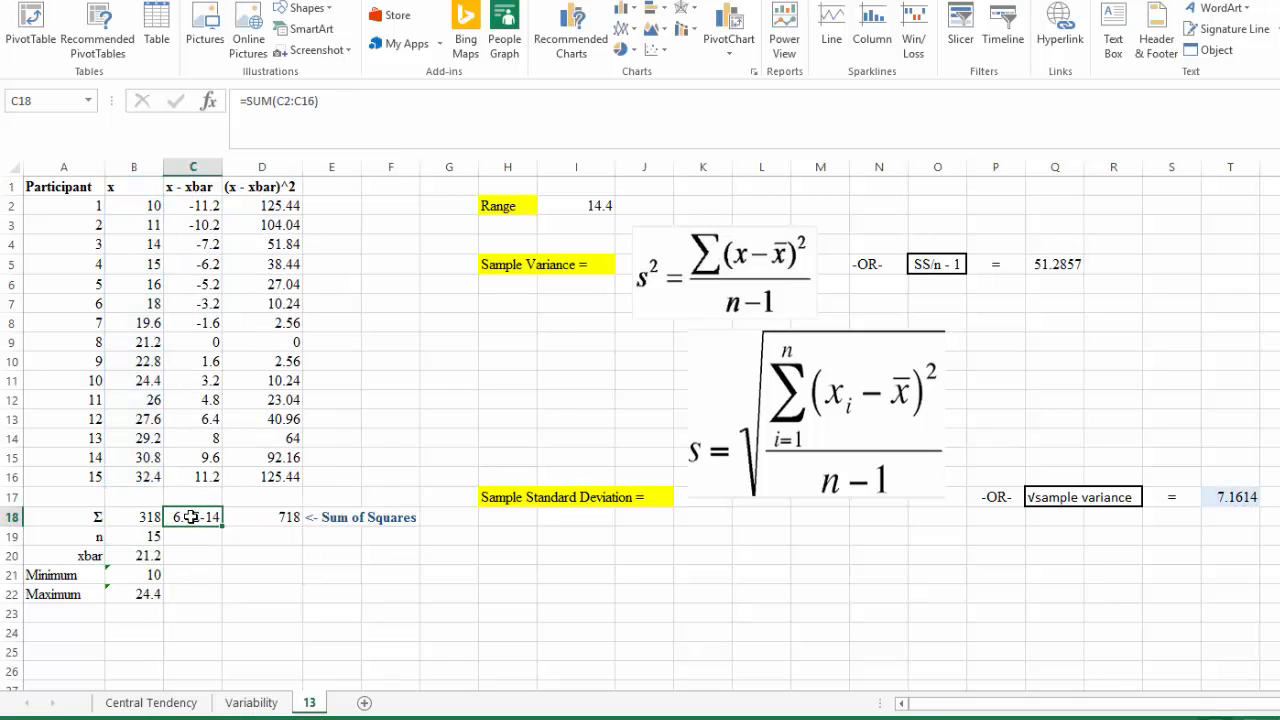
right_click(192, 521)
key("Escape")
left_click(688, 628)
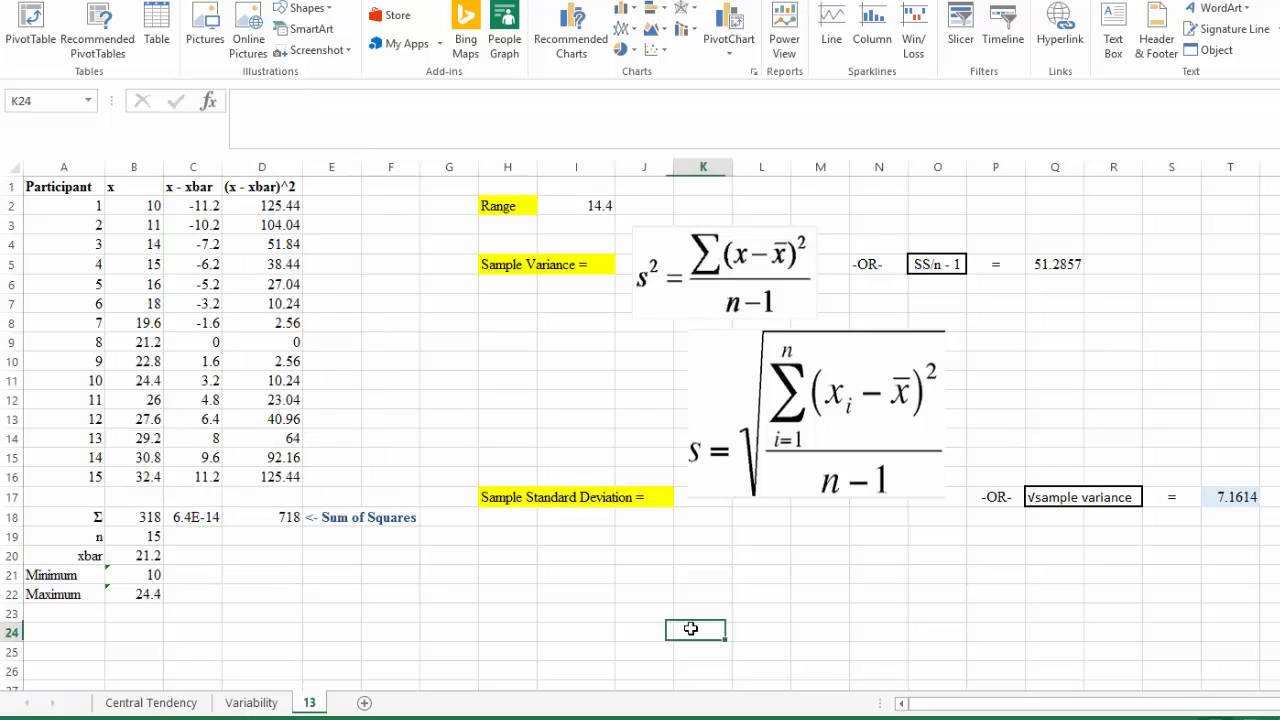